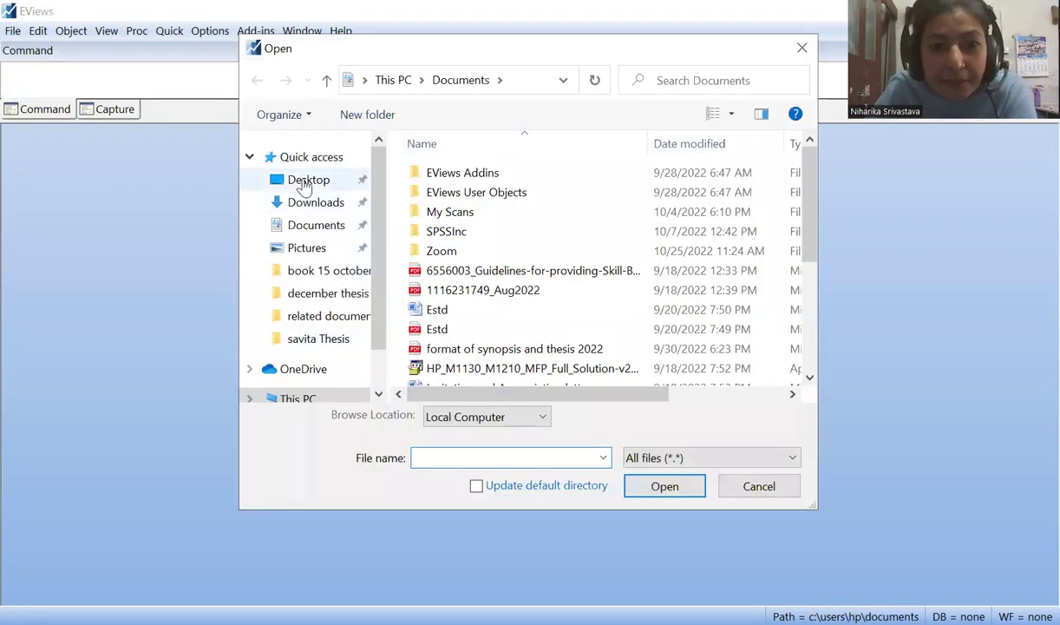
# - Open the Ashish Data file from the Desktop folder on the local computer
pyautogui.click(304, 181)
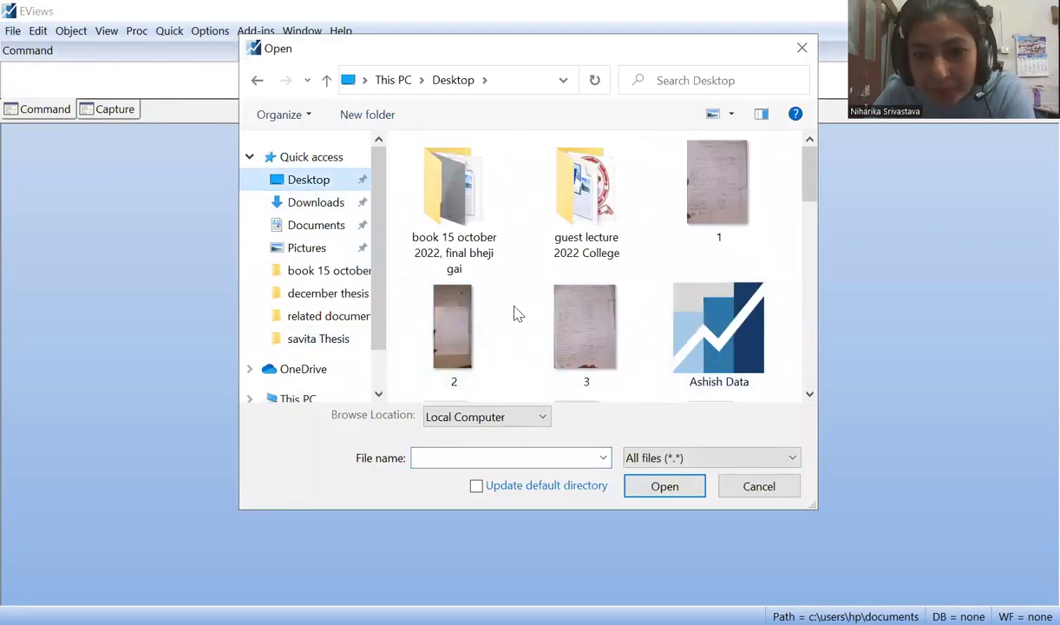
pyautogui.scroll(-3, 559, 296)
pyautogui.scroll(1, 560, 296)
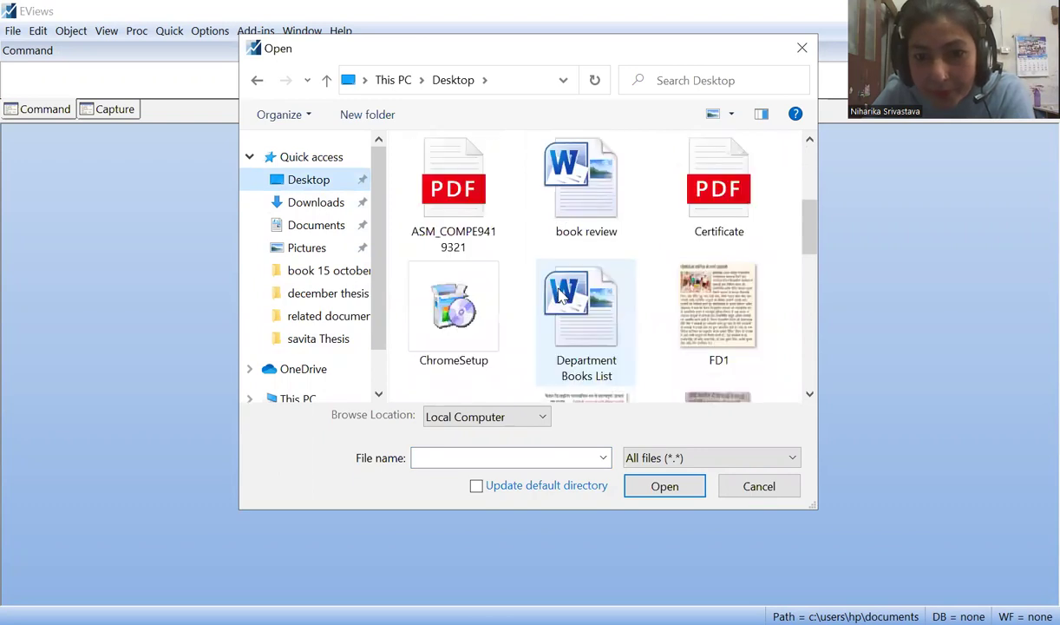
pyautogui.scroll(-5, 559, 296)
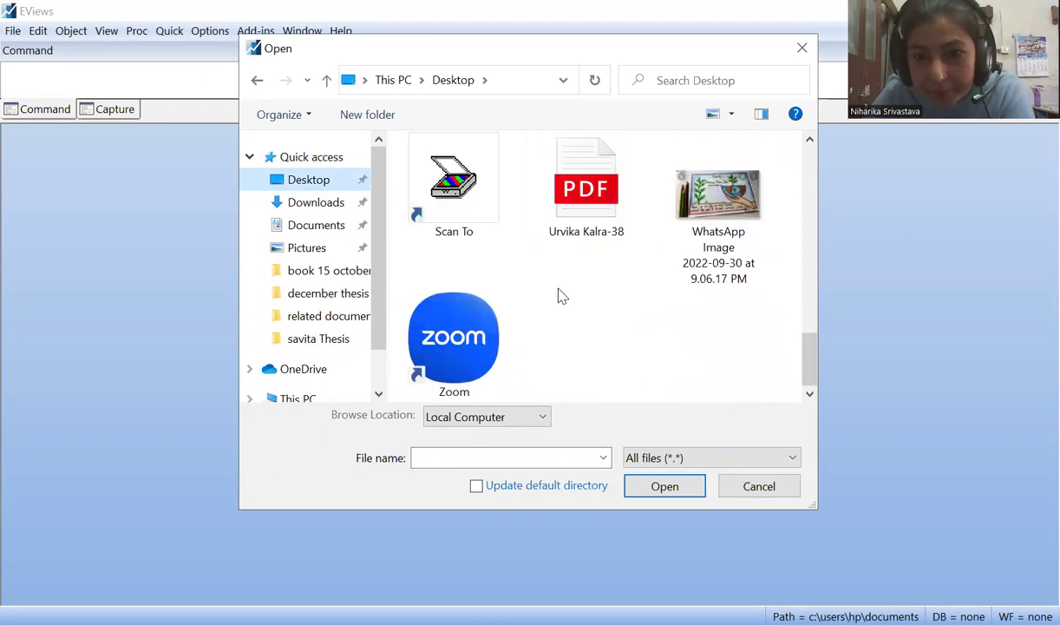
pyautogui.scroll(5, 559, 296)
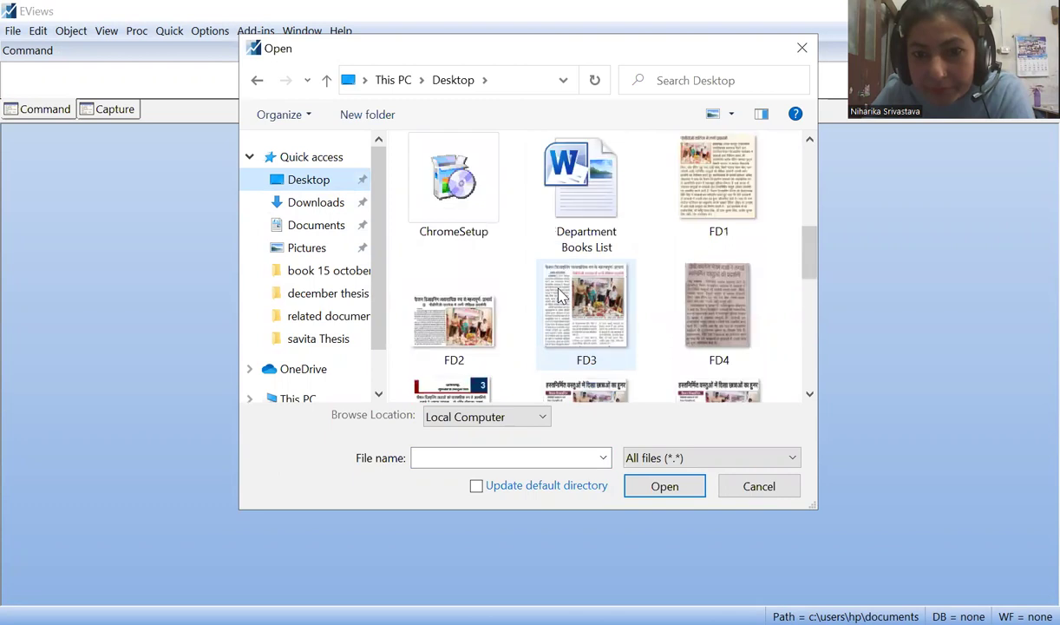
pyautogui.scroll(3, 560, 296)
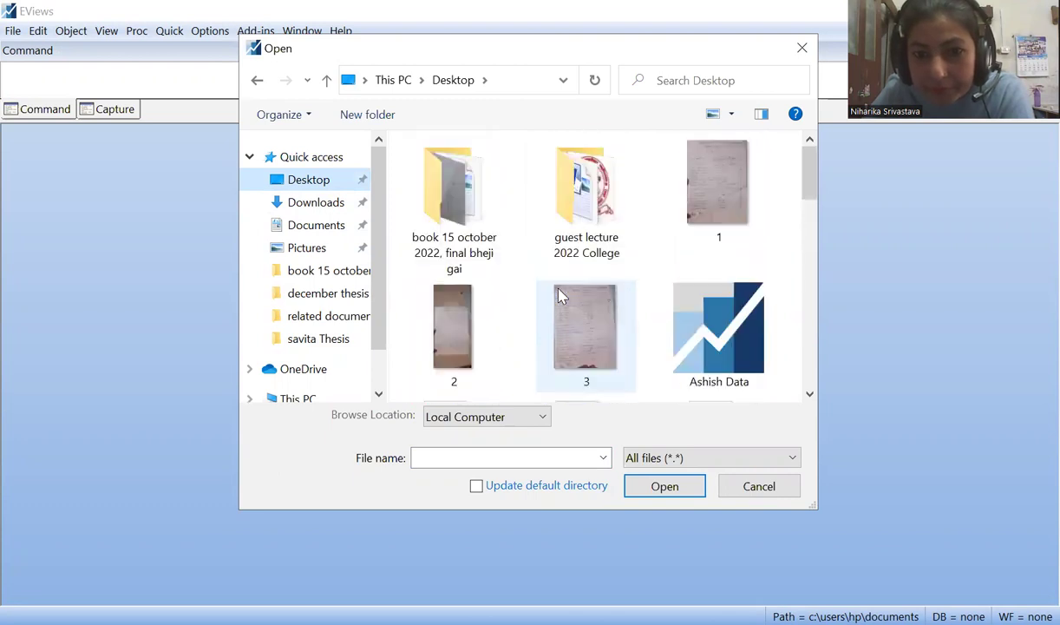
pyautogui.click(677, 373)
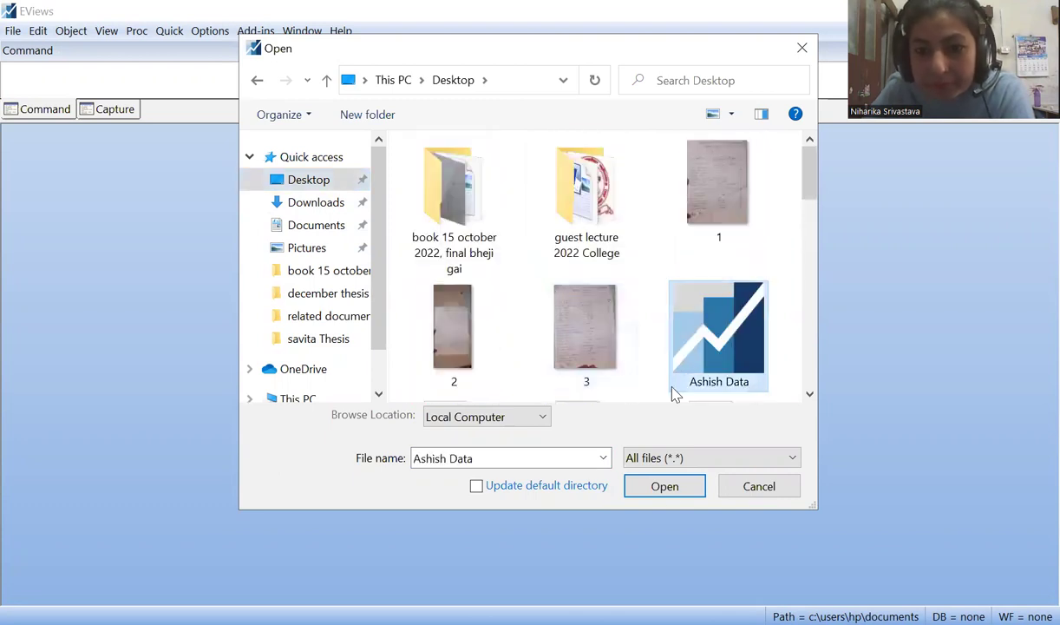
pyautogui.click(665, 486)
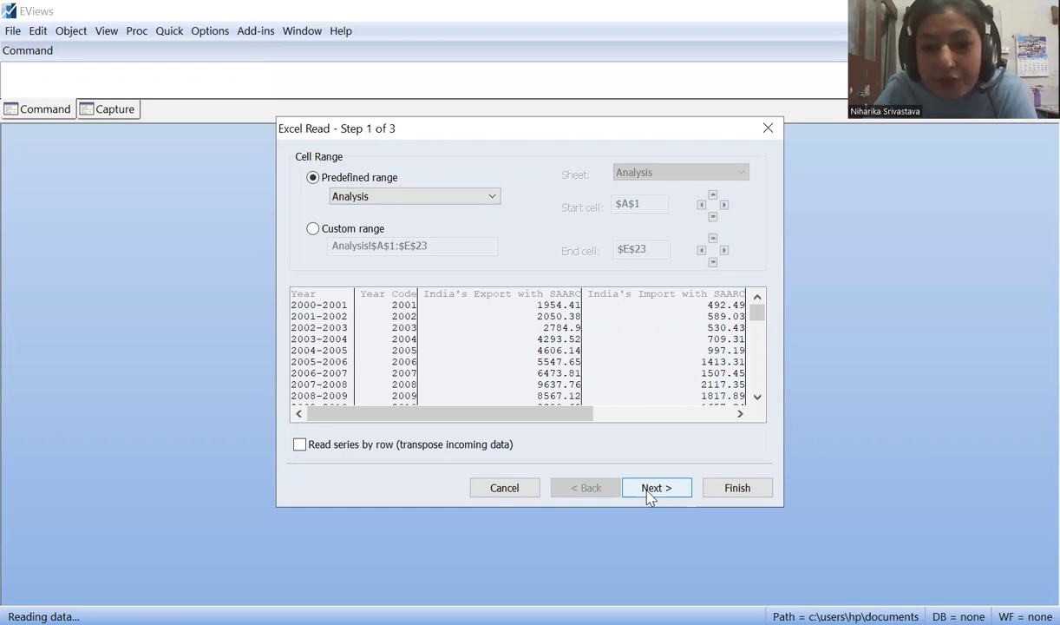
# - Import the predefined Analysis range with the default column settings, link the series to the external source, and move the workfile window to the workspace's upper-left corner
pyautogui.click(650, 491)
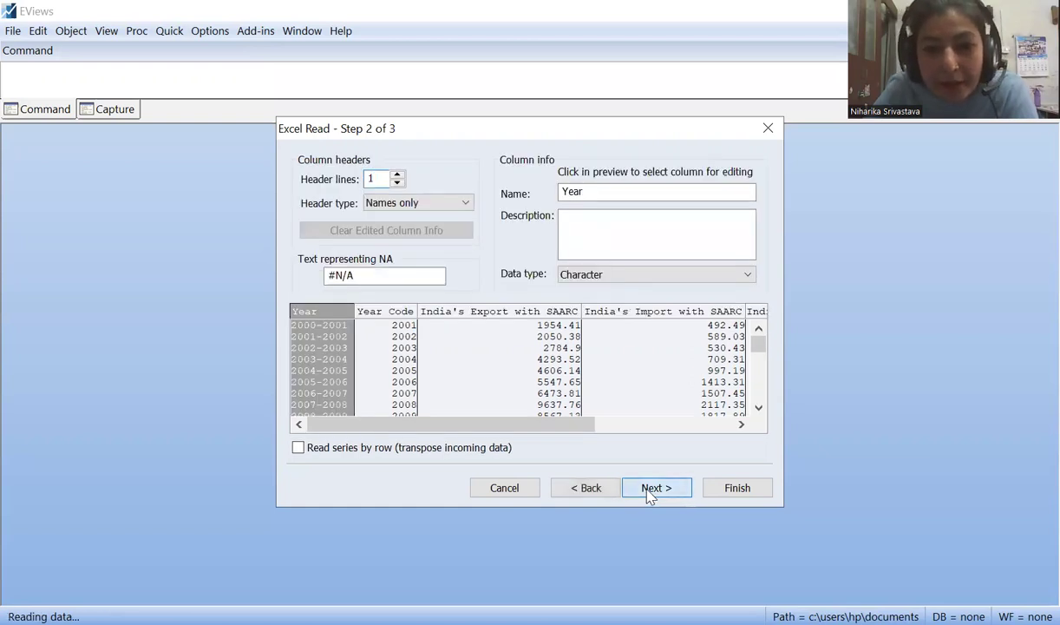
pyautogui.click(651, 490)
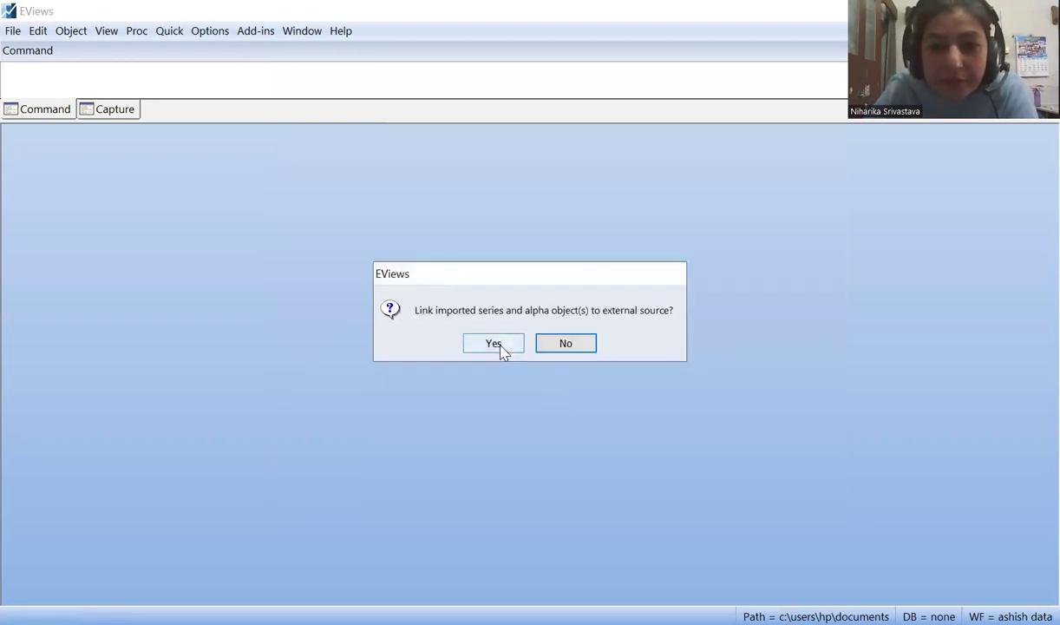
pyautogui.click(500, 348)
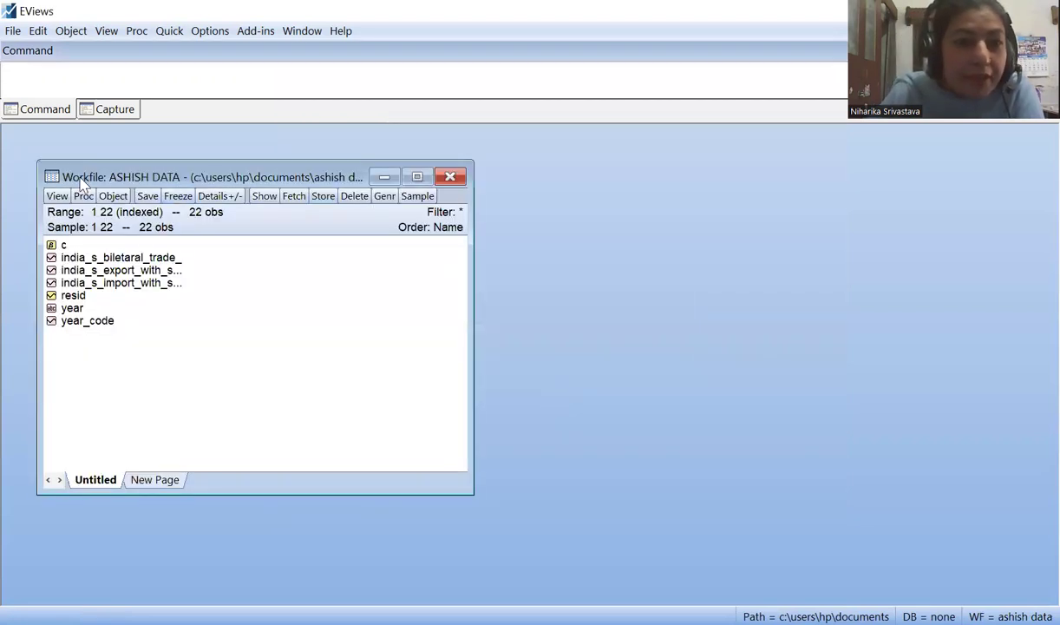
pyautogui.moveTo(83, 182); pyautogui.dragTo(45, 142)
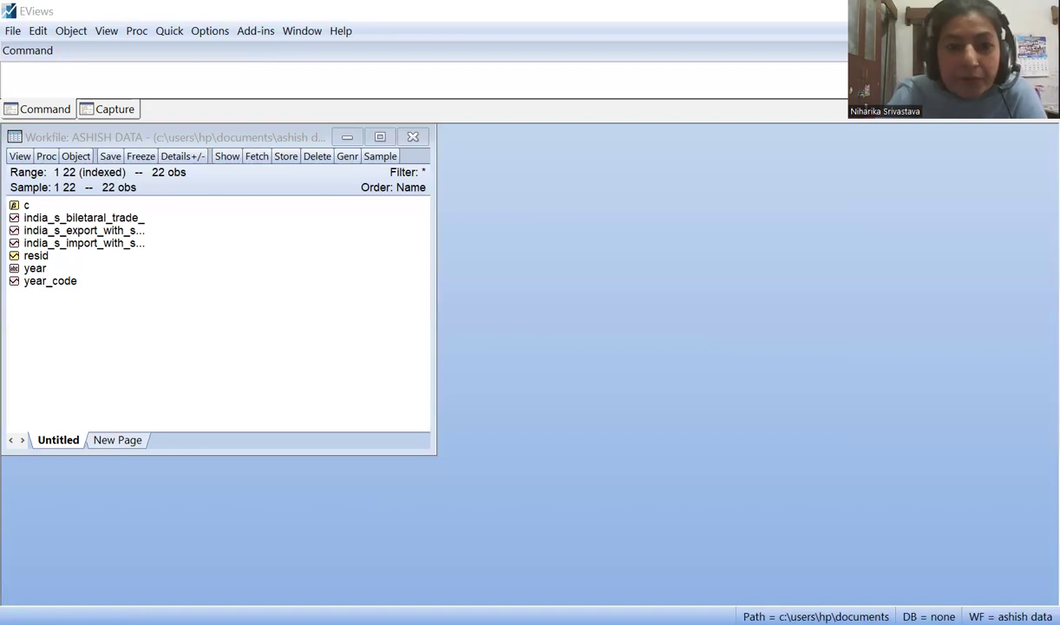
pyautogui.click(45, 362)
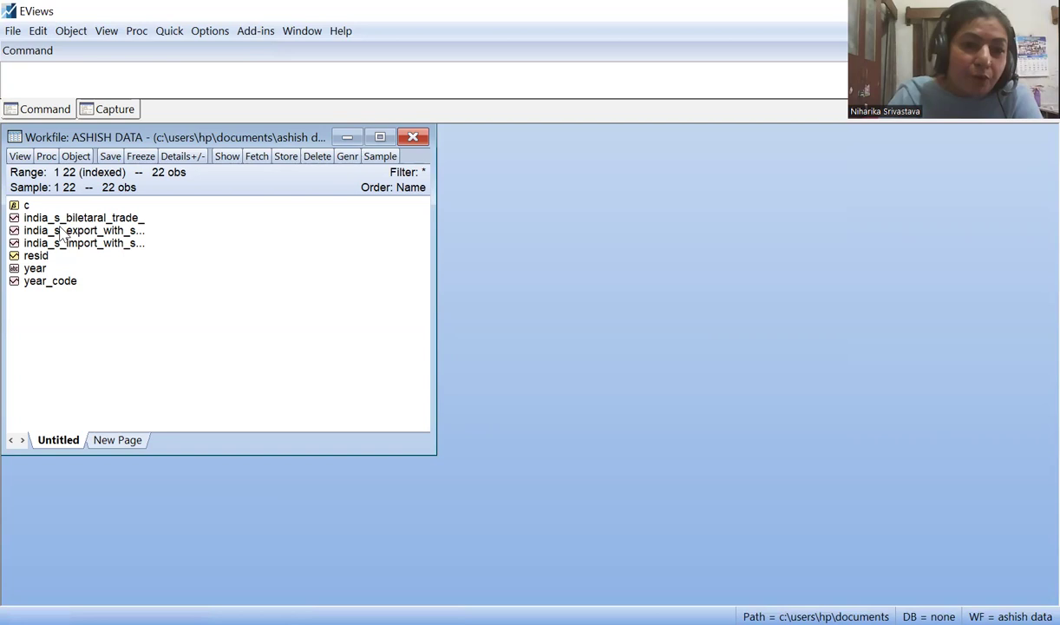
# - Open the India export series together with year_code as an equation, with the export series as the dependent variable
pyautogui.click(61, 232)
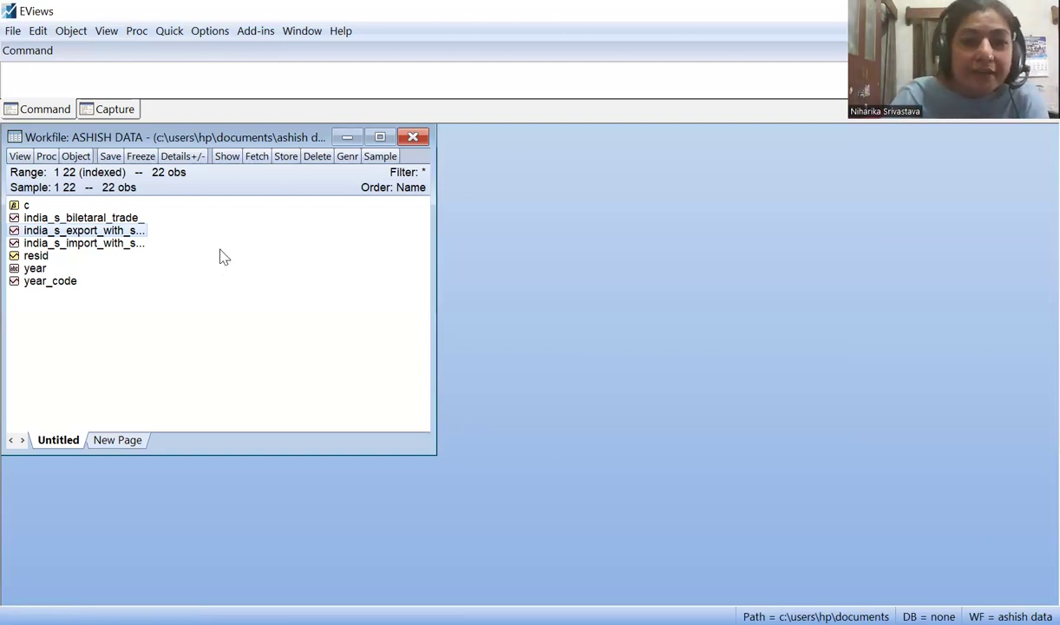
pyautogui.click(130, 317)
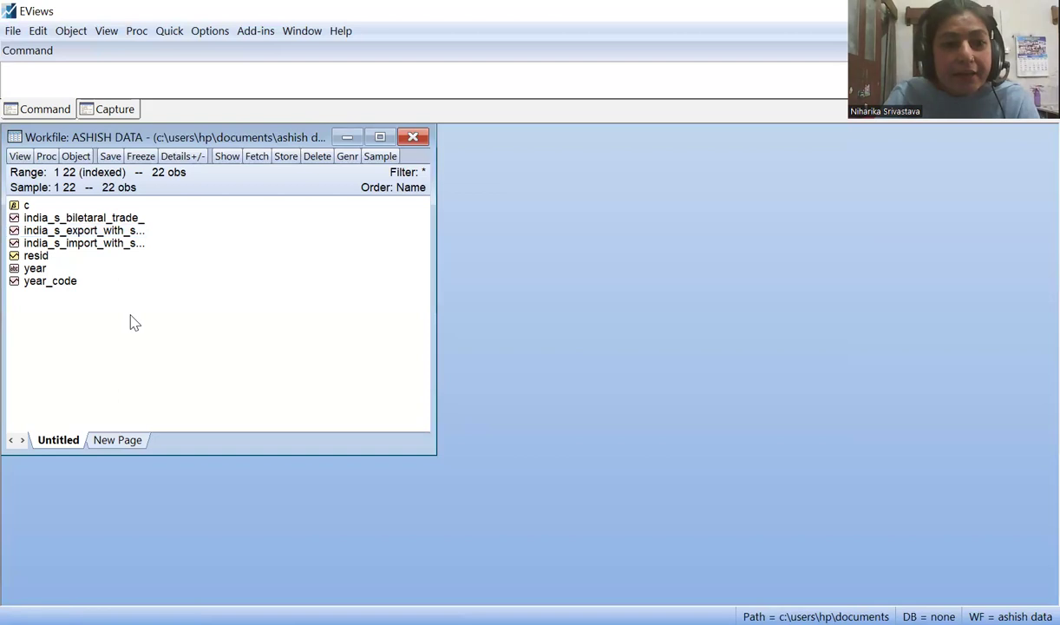
pyautogui.click(99, 232)
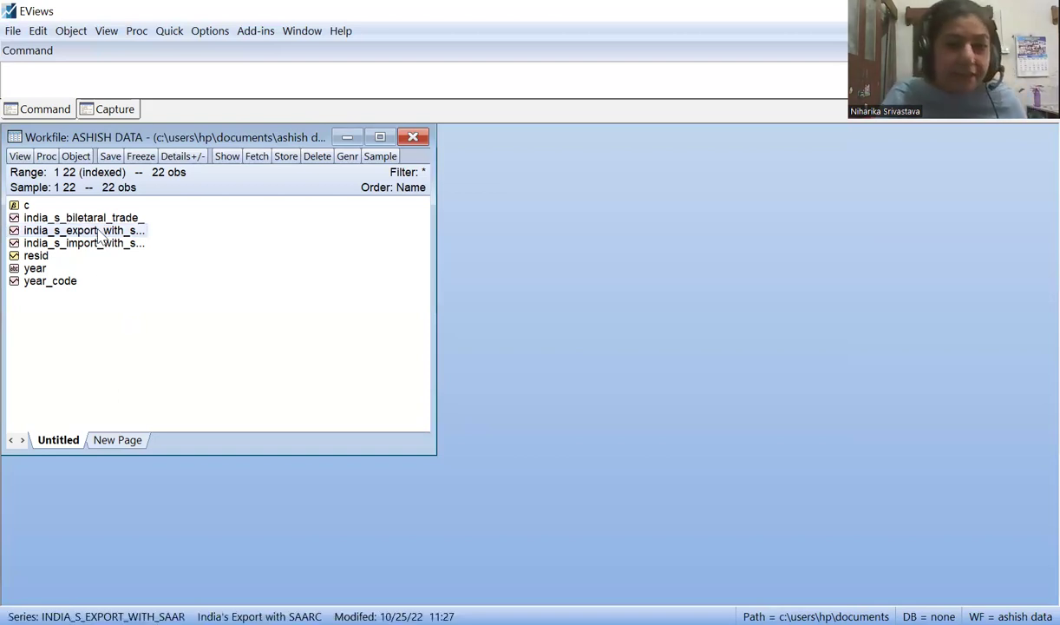
pyautogui.click(68, 286)
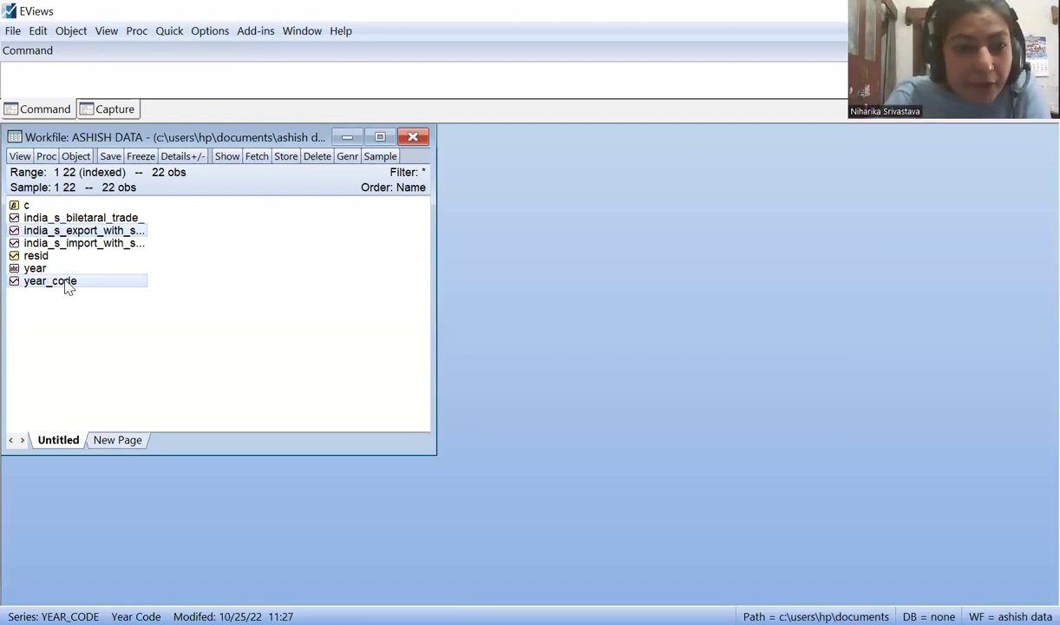
pyautogui.rightClick(69, 287)
pyautogui.moveTo(91, 295)
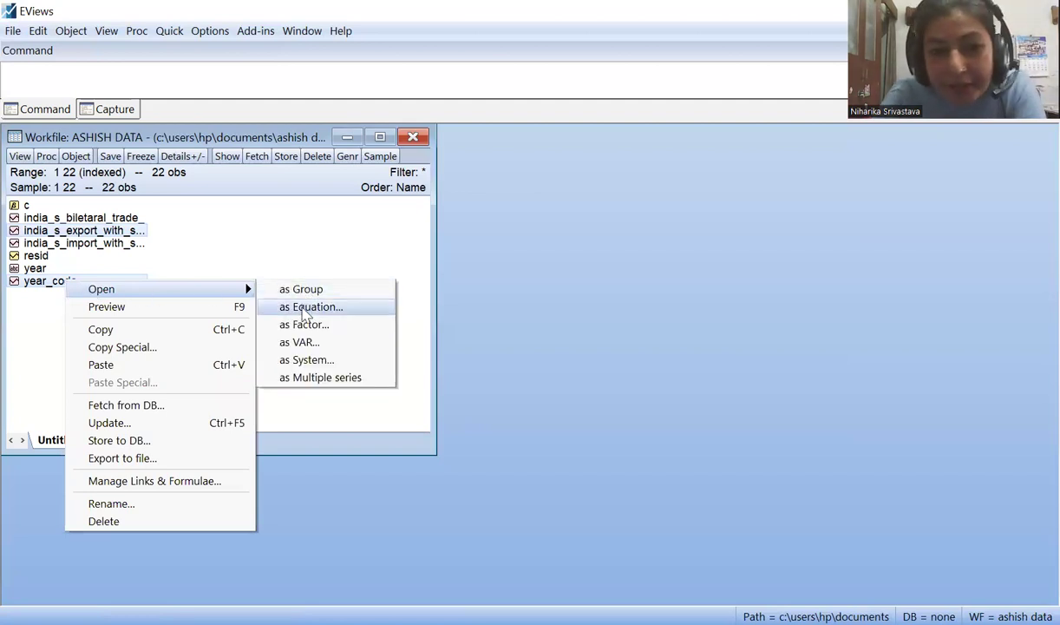
pyautogui.click(304, 309)
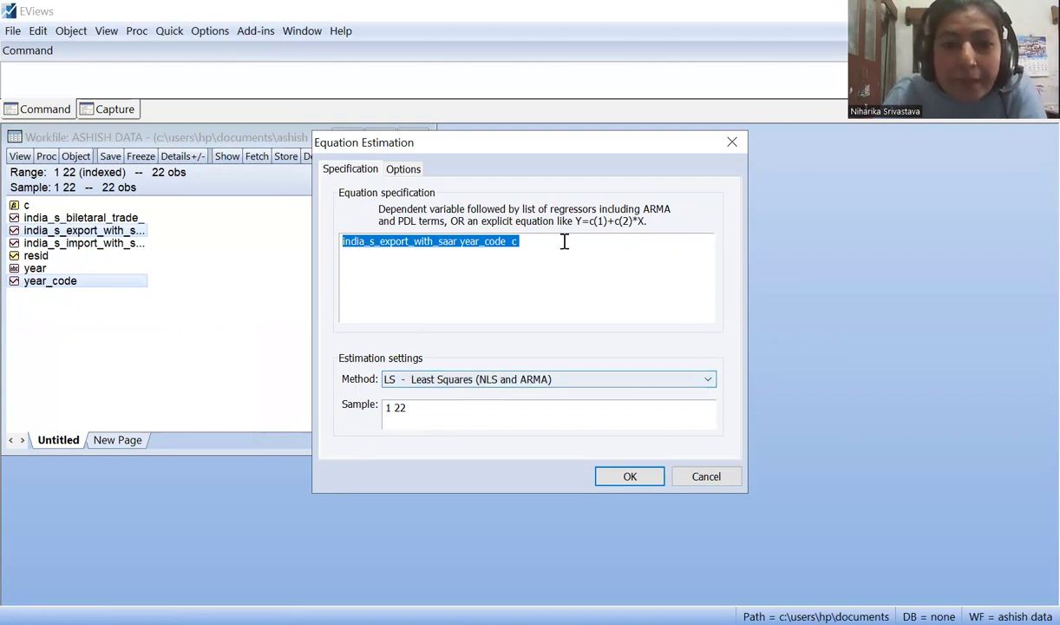
# - Change the dependent variable to log(india_s_export_with_saar), estimate the equation by least squares, and place its window beside the workfile
pyautogui.click(343, 241)
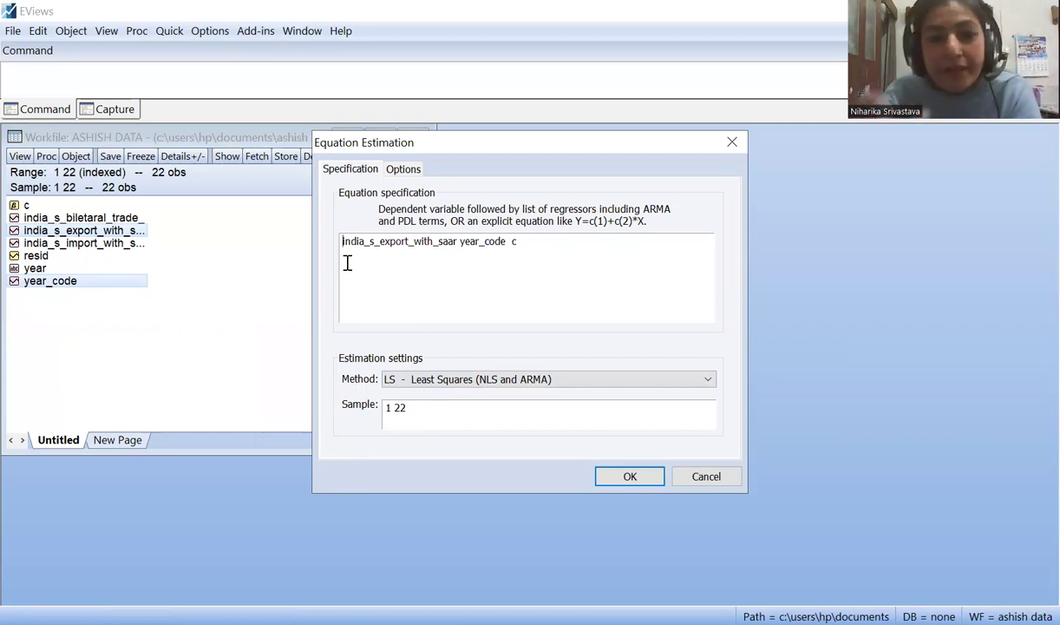
pyautogui.write('log')
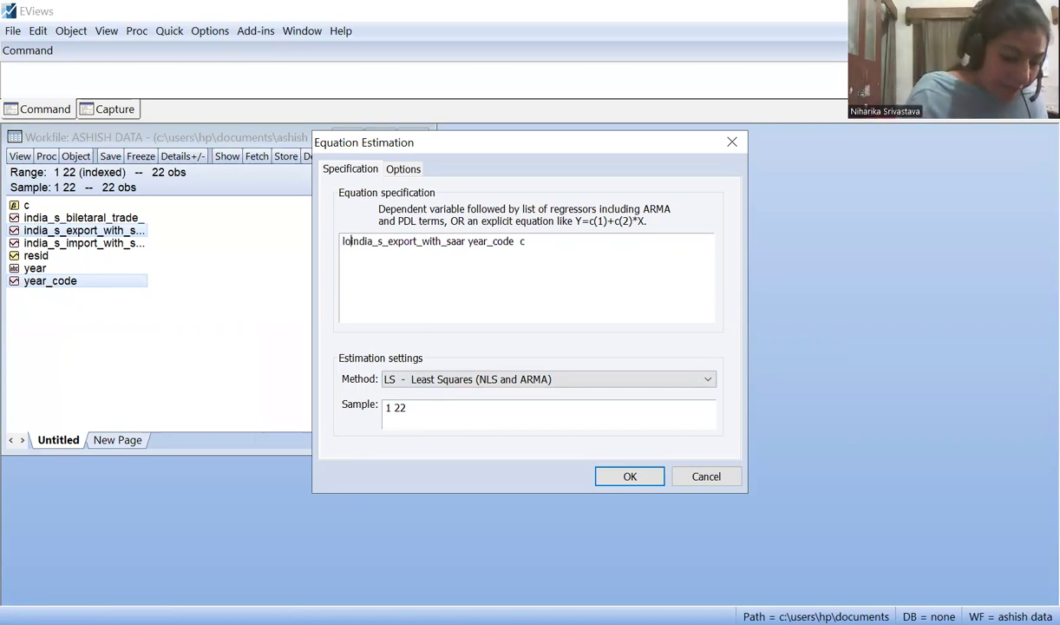
pyautogui.write('(')
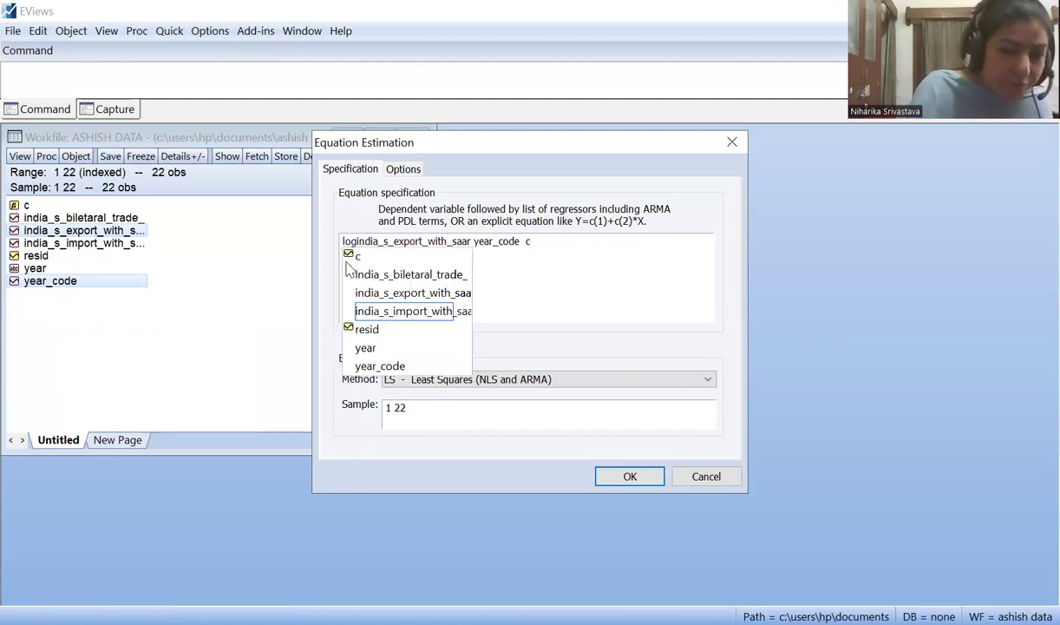
pyautogui.press('Escape')
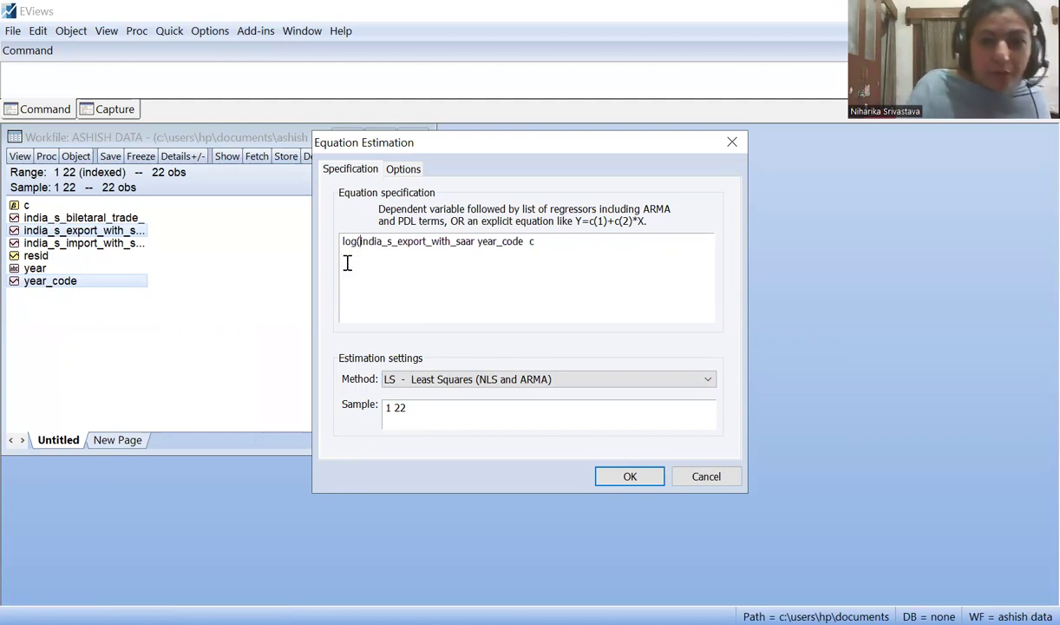
pyautogui.click(475, 242)
pyautogui.write(')')
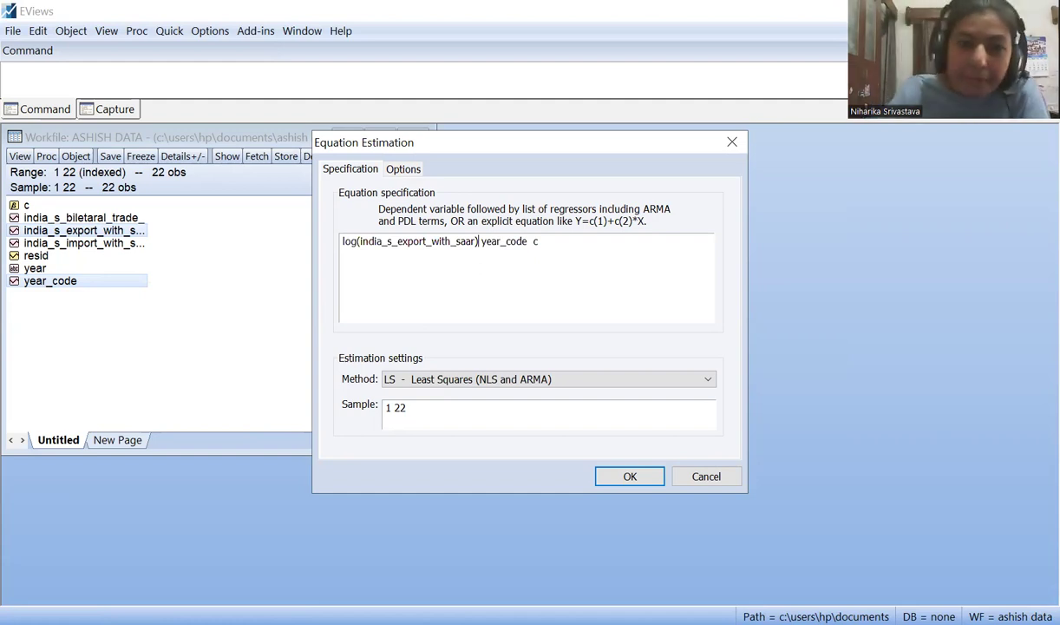
pyautogui.click(617, 476)
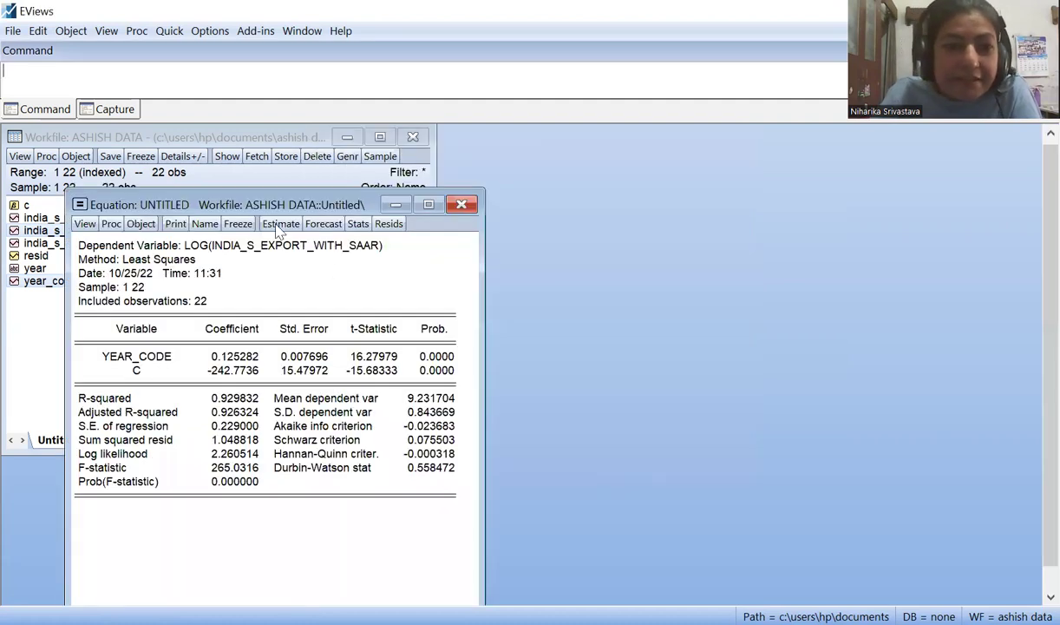
pyautogui.moveTo(257, 210); pyautogui.dragTo(534, 148)
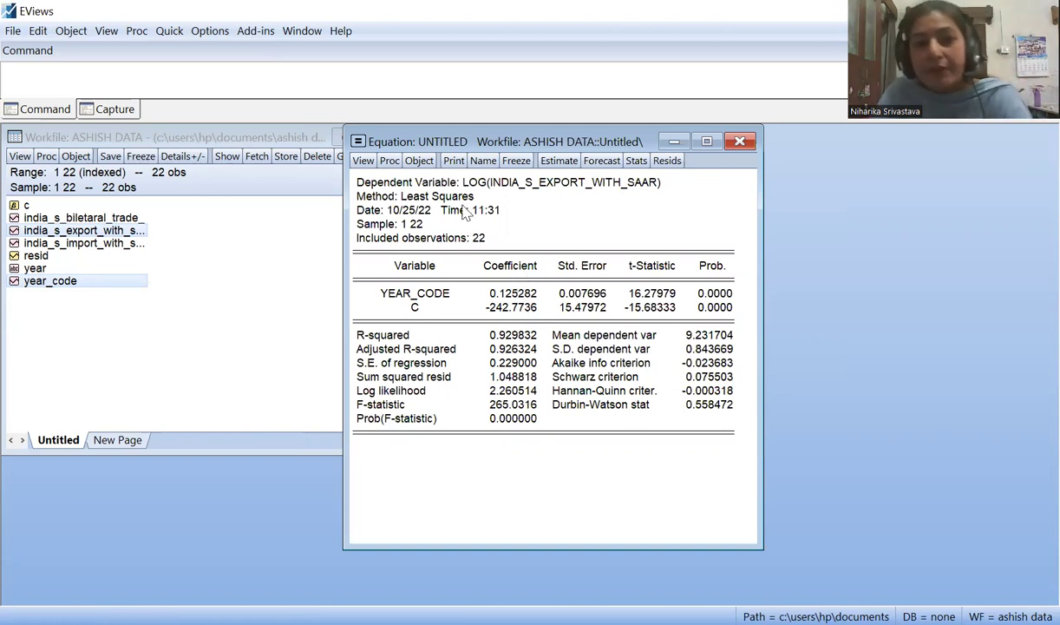
# - View the equation's representations to examine the estimation command, estimation equation and substituted coefficients
pyautogui.click(362, 160)
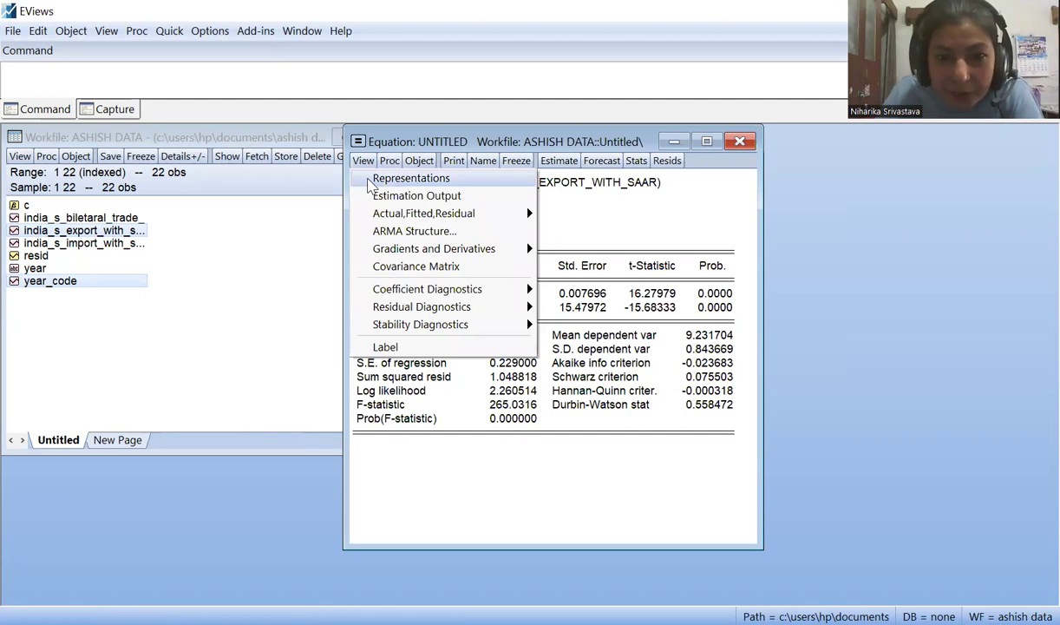
pyautogui.click(390, 178)
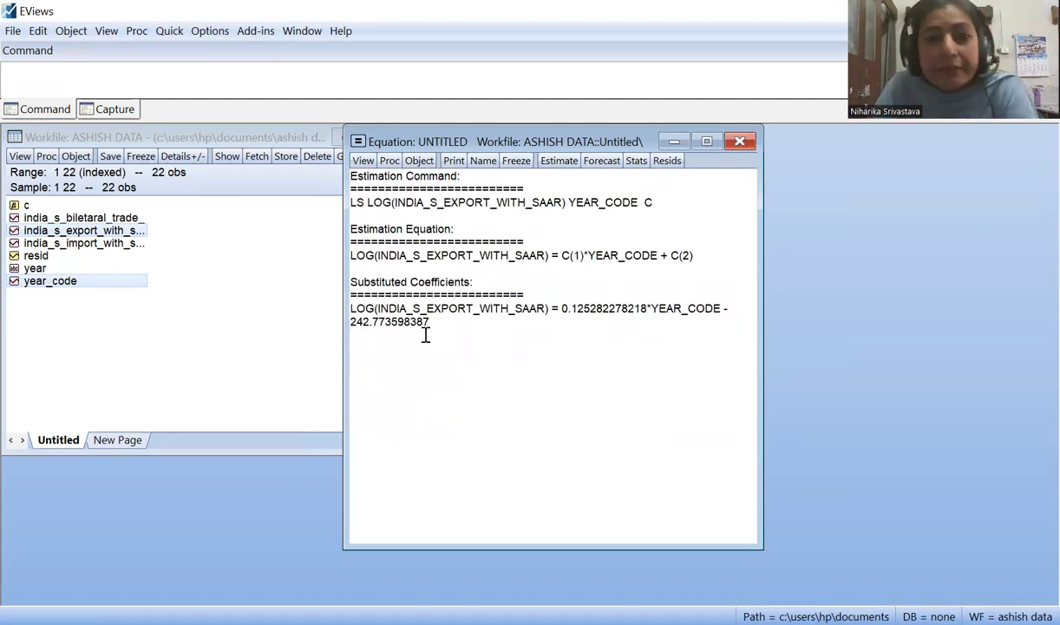
pyautogui.click(363, 160)
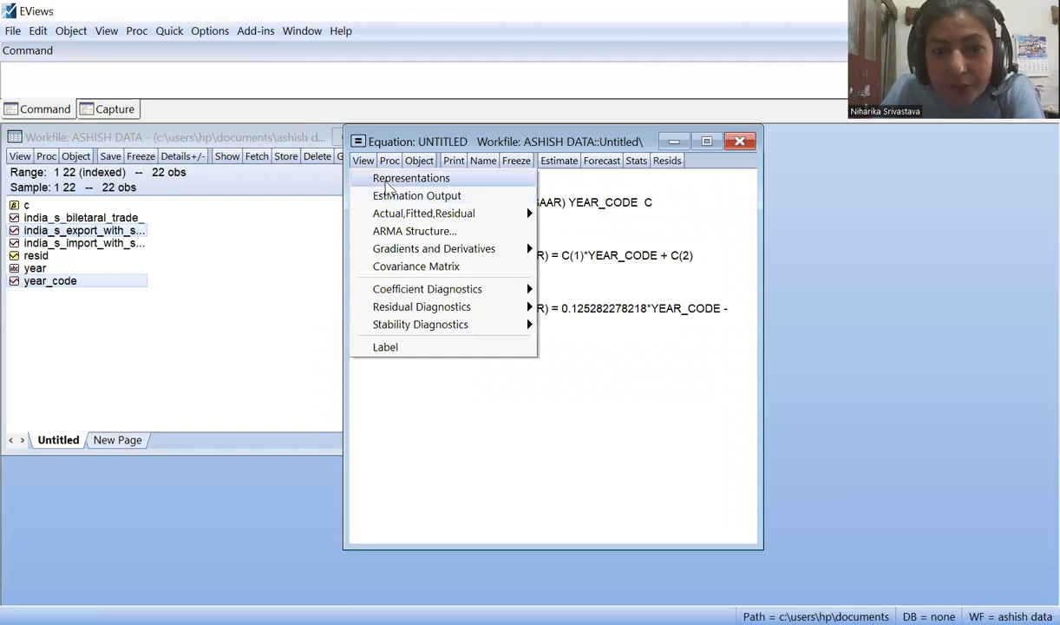
pyautogui.click(387, 178)
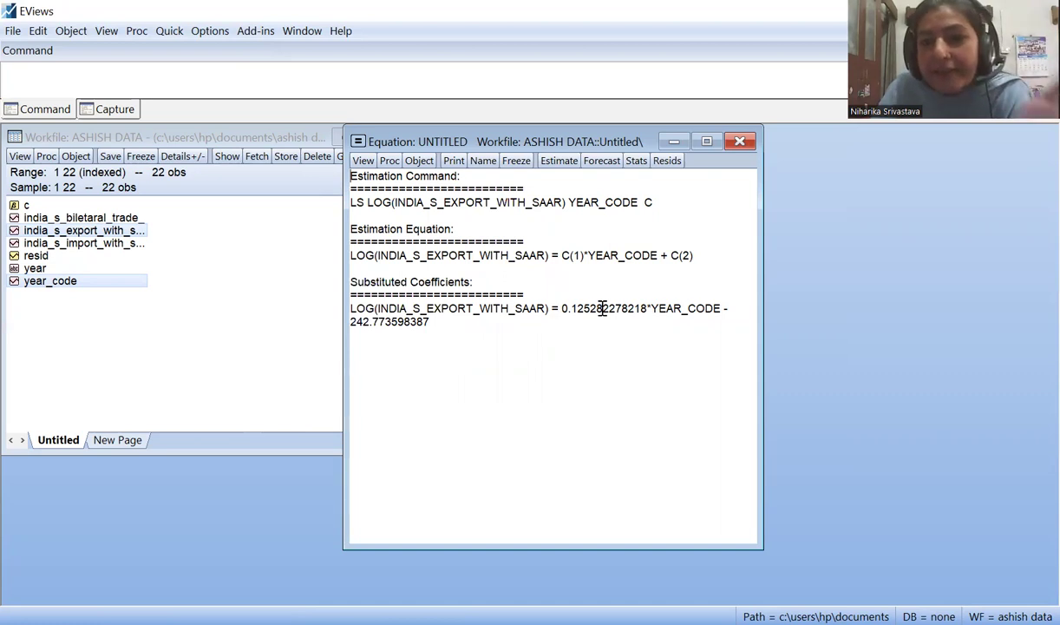
# - Return to the estimation output and examine the Prob. values of YEAR_CODE and C
pyautogui.click(362, 161)
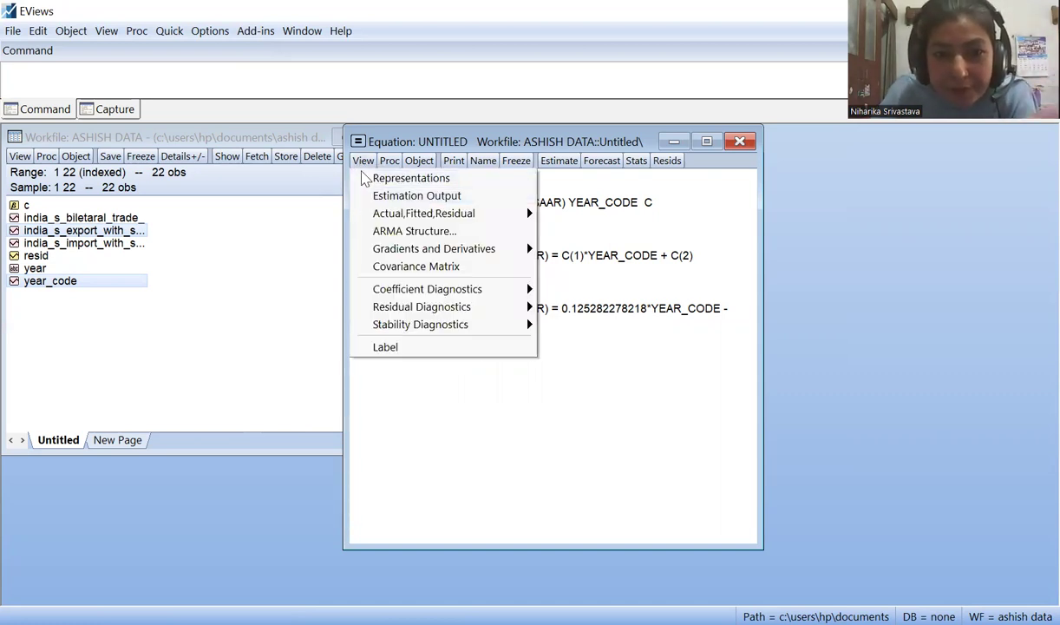
pyautogui.click(365, 198)
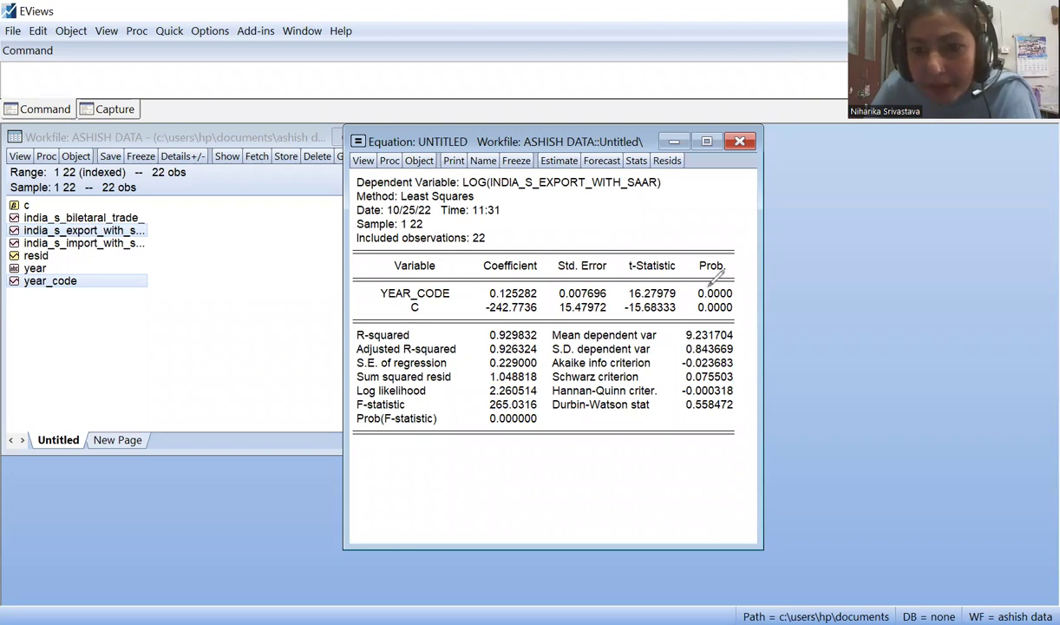
pyautogui.moveTo(740, 287)
pyautogui.mouseDown()
pyautogui.moveTo(678, 305)
pyautogui.moveTo(689, 286)
pyautogui.mouseUp()
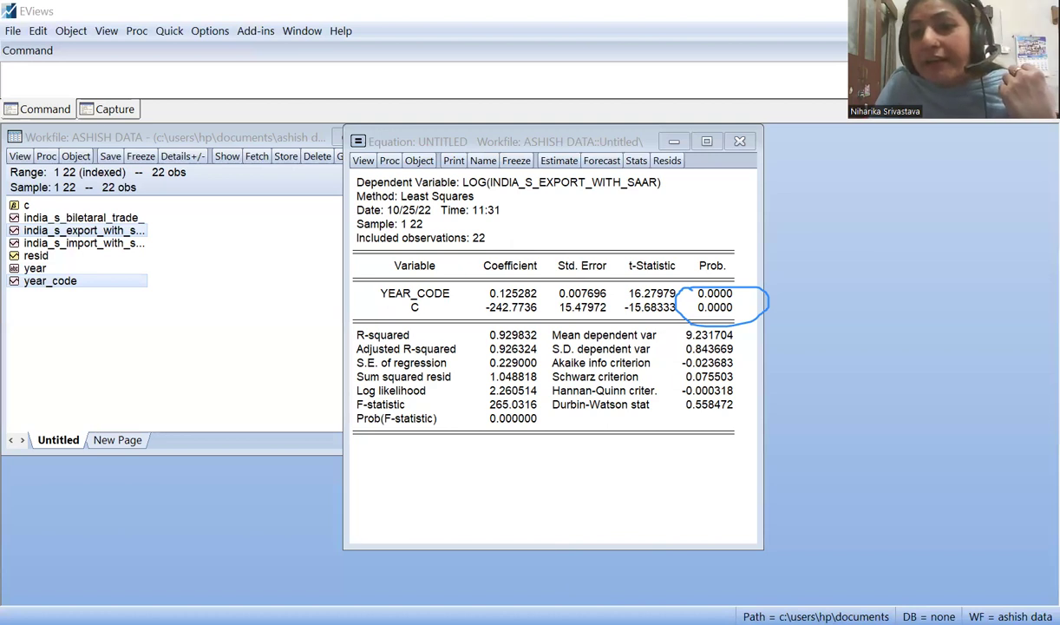
pyautogui.click(611, 373)
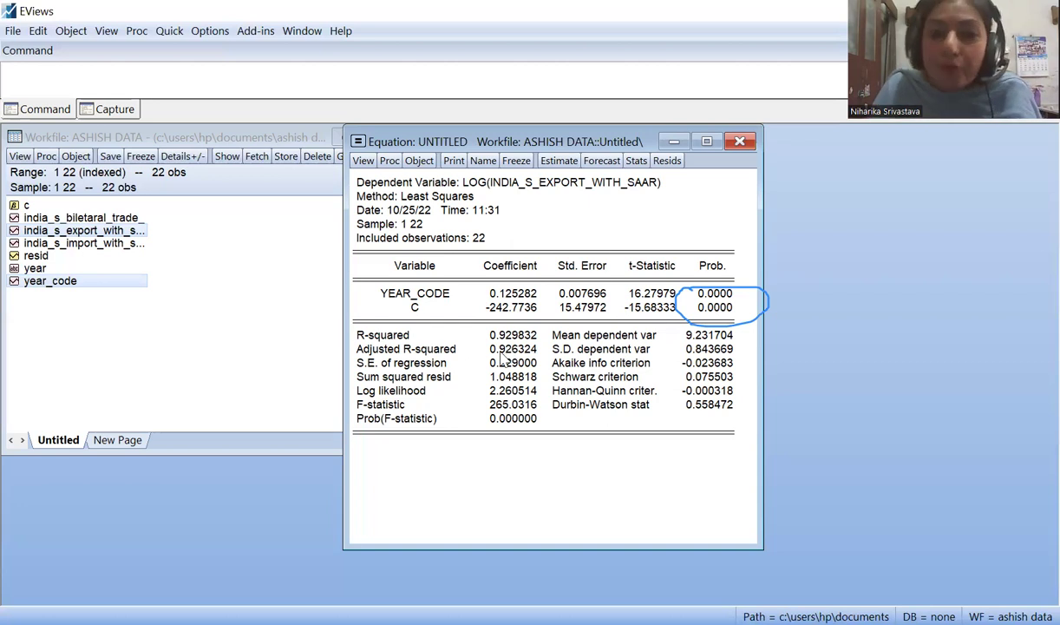
# - Run the Histogram - Normality Test on the equation's residuals and examine the Jarque-Bera statistic and its probability
pyautogui.click(363, 162)
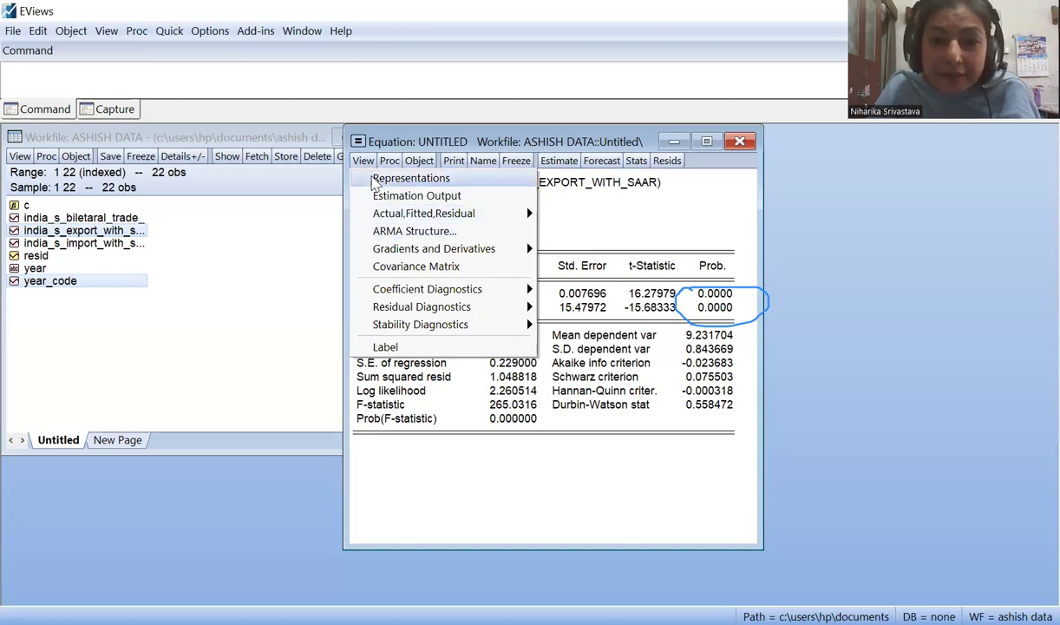
pyautogui.moveTo(380, 313)
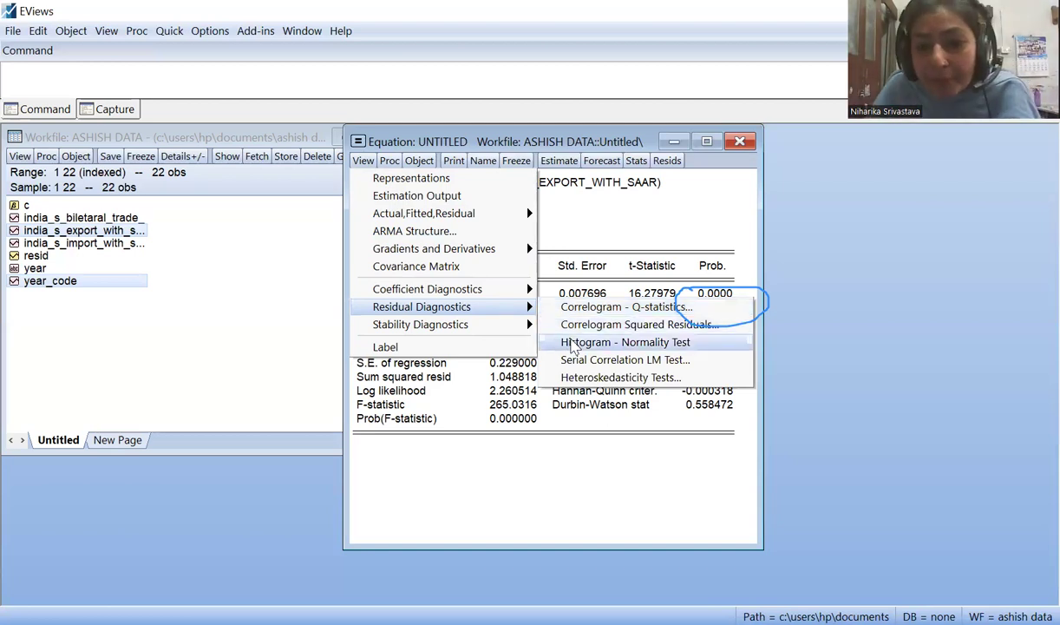
pyautogui.click(573, 345)
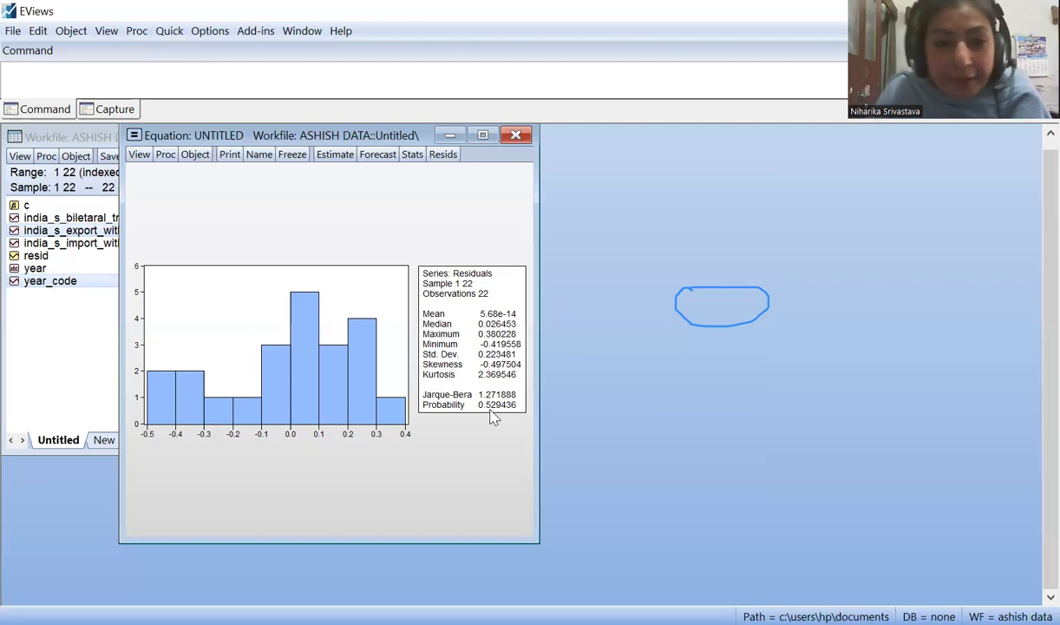
# - Run the Serial Correlation LM Test on the residuals with 2 lags and examine the F-statistic and Chi-Square probabilities
pyautogui.click(137, 156)
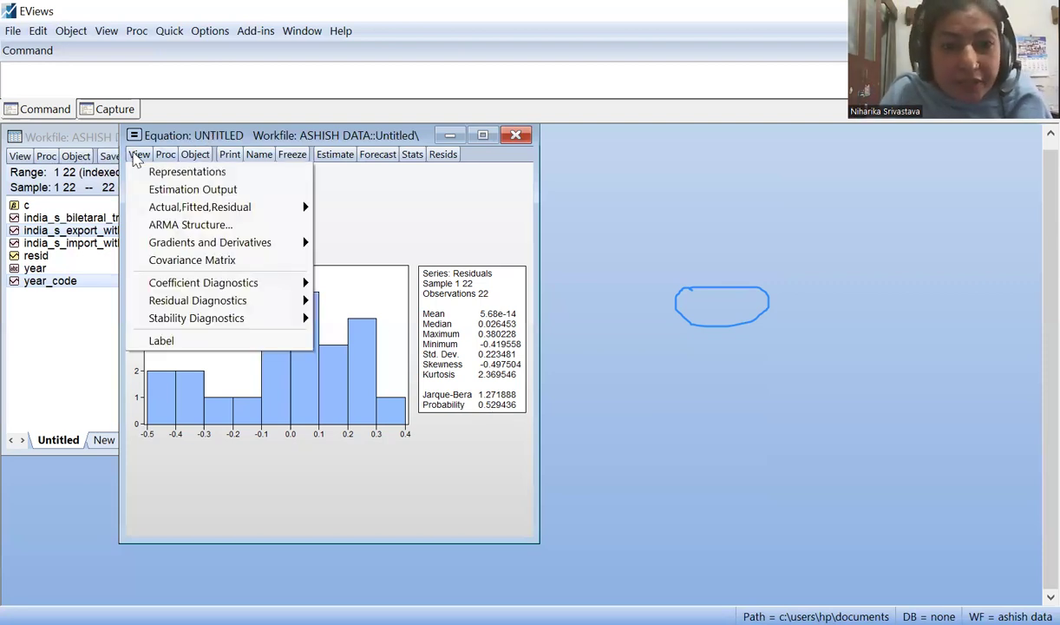
pyautogui.moveTo(182, 300)
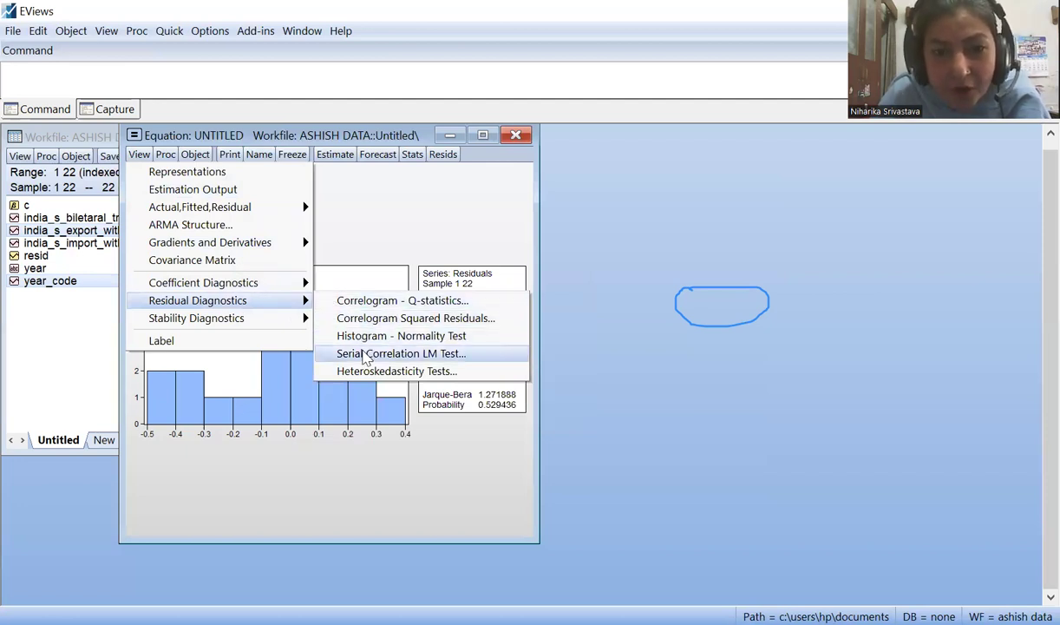
pyautogui.click(364, 354)
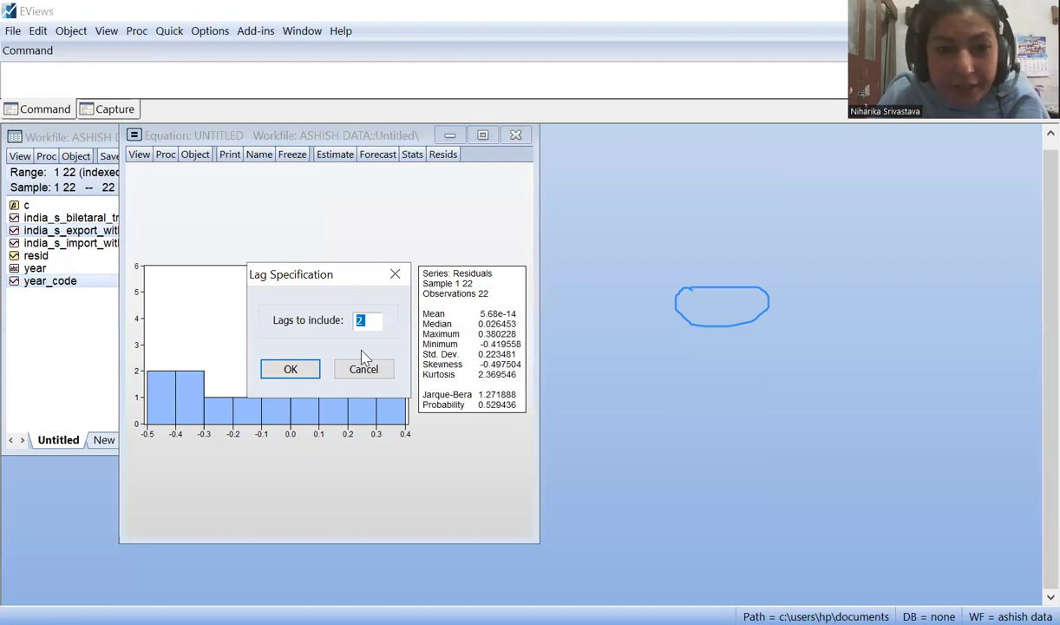
pyautogui.click(301, 369)
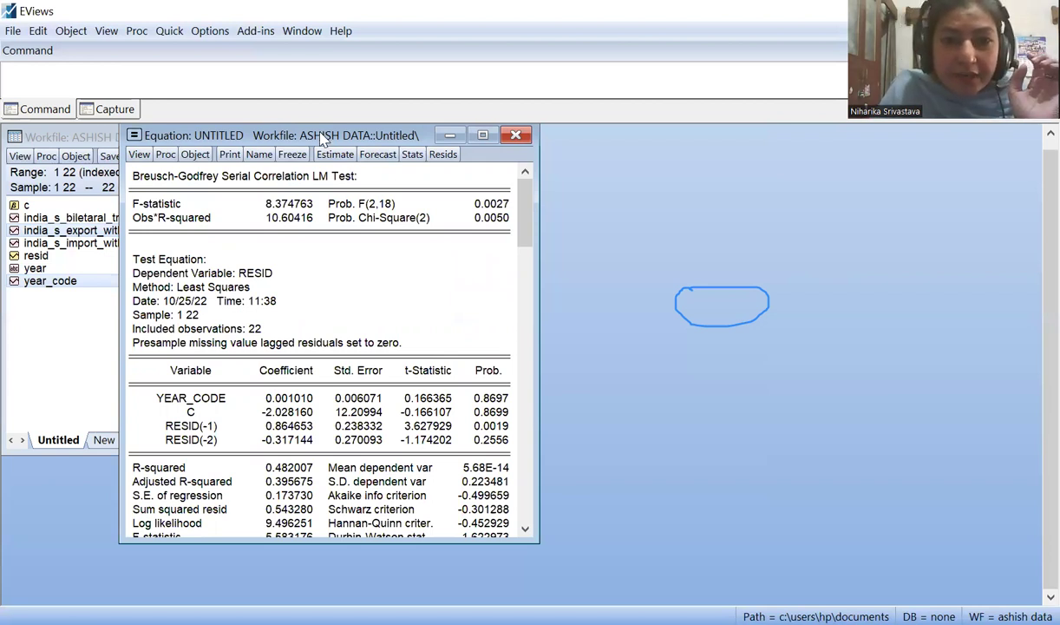
pyautogui.moveTo(323, 139); pyautogui.dragTo(378, 140)
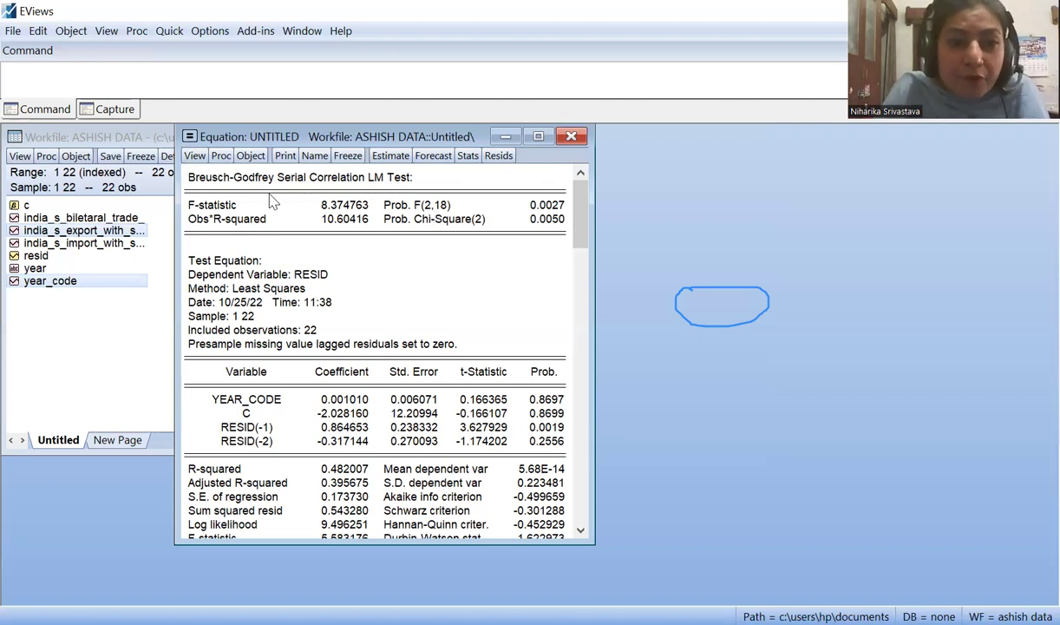
# - Run the Glejser heteroskedasticity test with year_code and c as regressors and examine its probability values
pyautogui.click(194, 163)
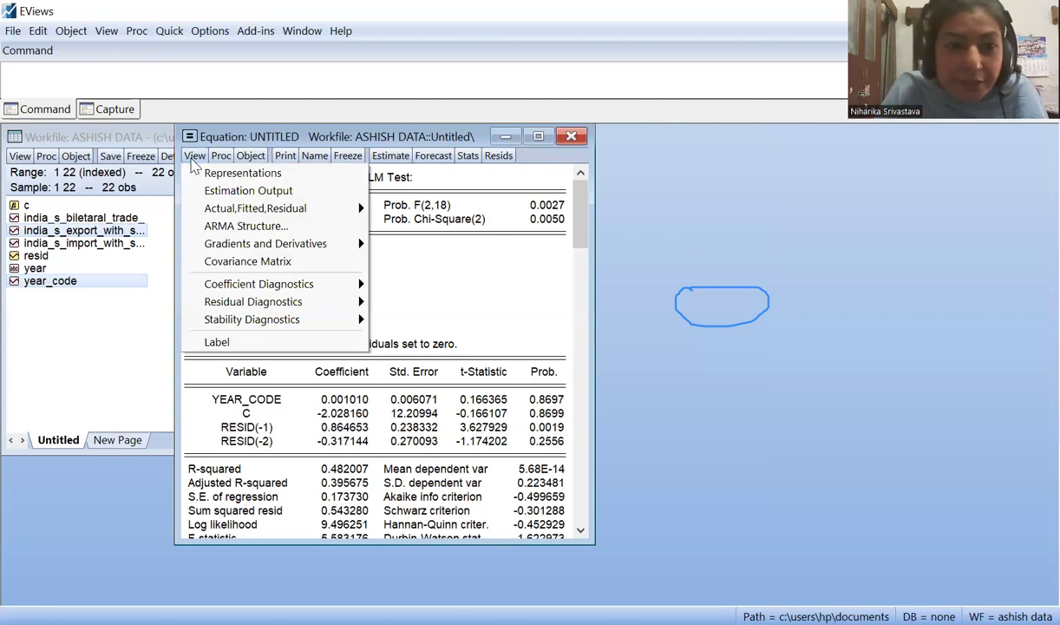
pyautogui.moveTo(224, 305)
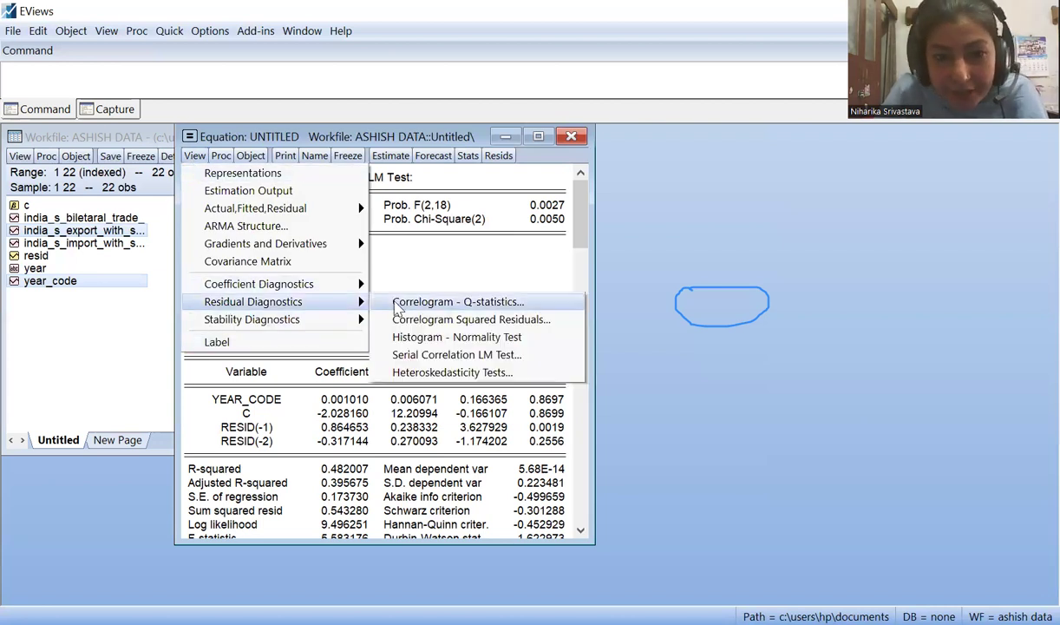
pyautogui.click(420, 371)
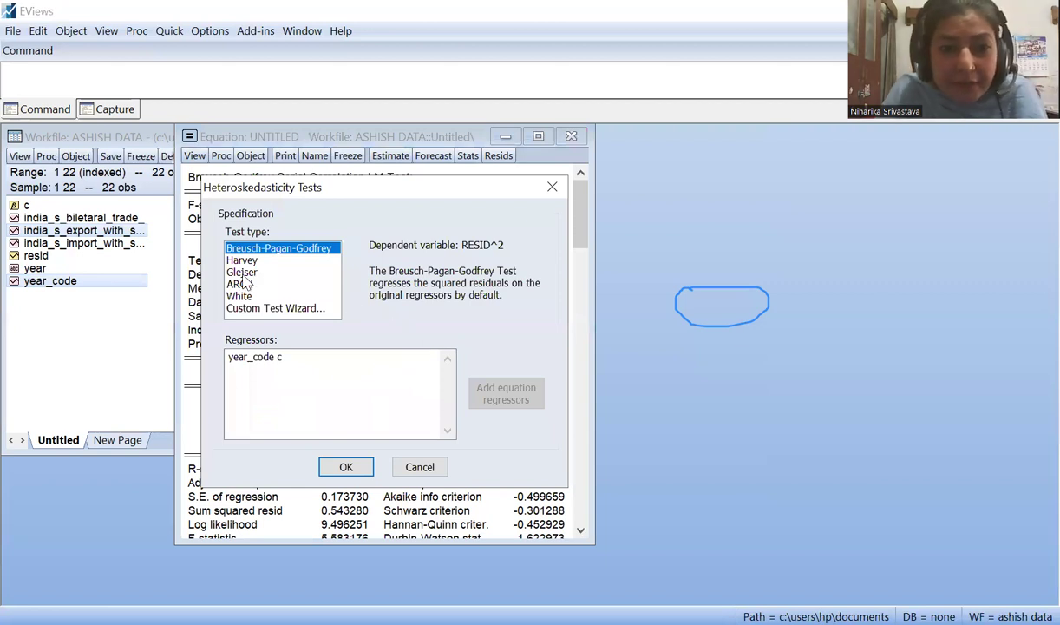
pyautogui.click(244, 275)
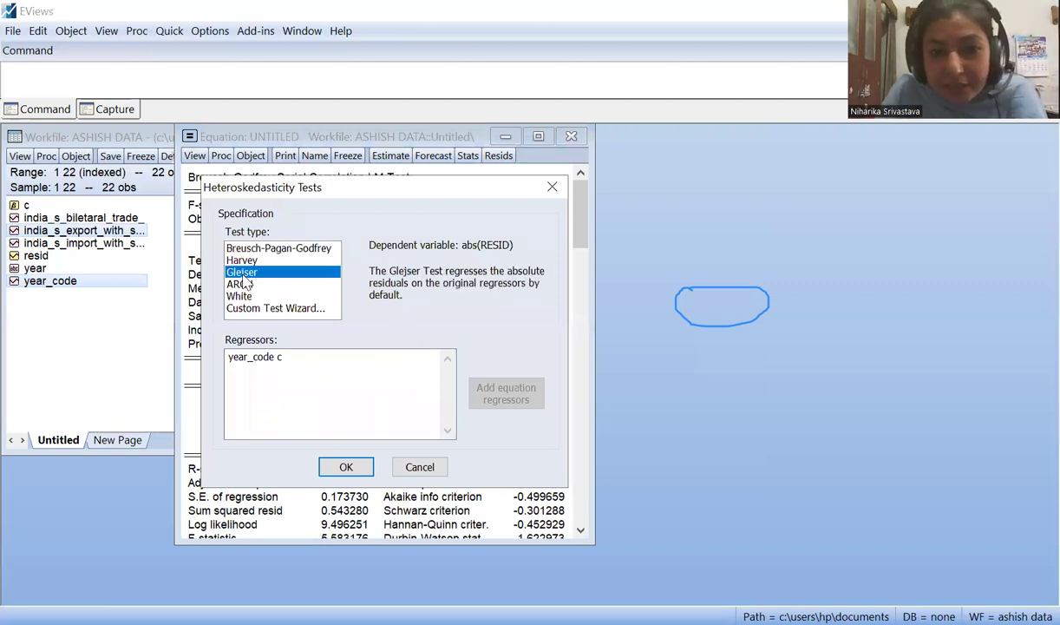
pyautogui.click(340, 466)
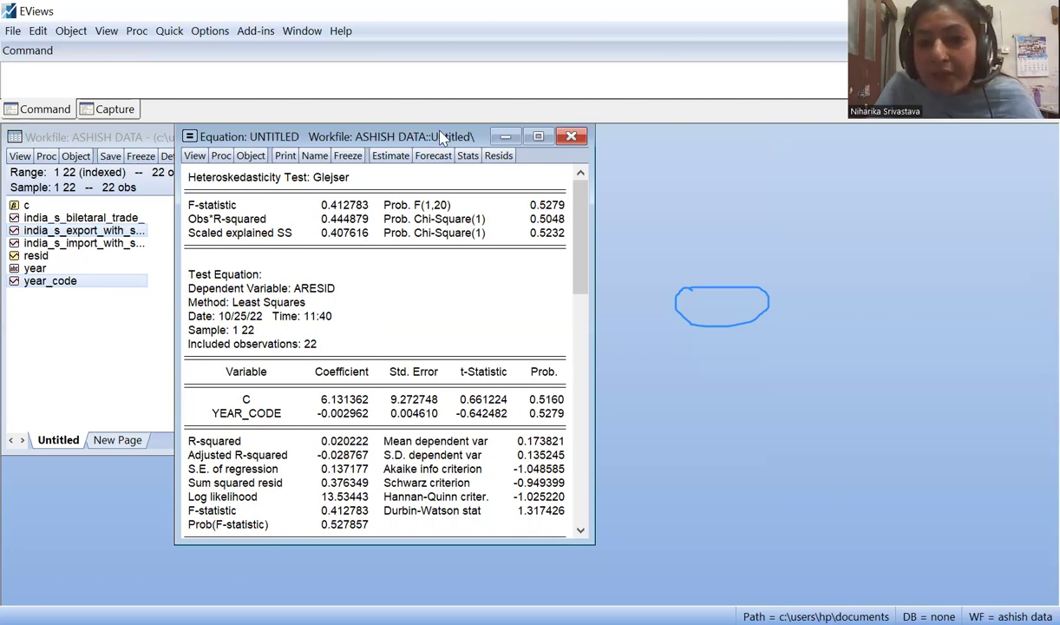
pyautogui.moveTo(441, 139); pyautogui.dragTo(609, 251)
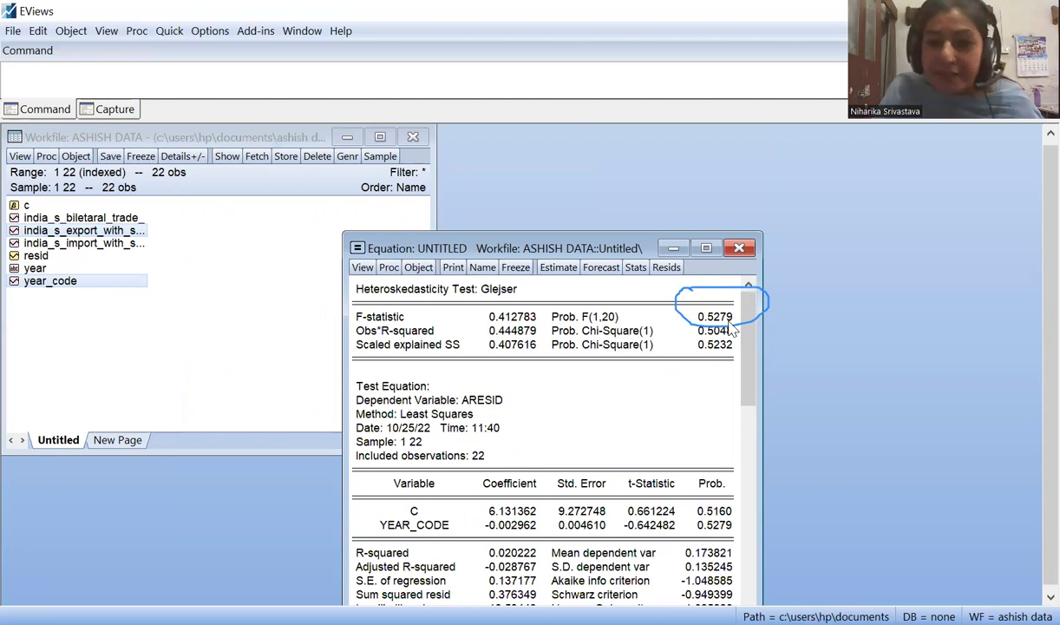
pyautogui.moveTo(596, 249); pyautogui.dragTo(531, 144)
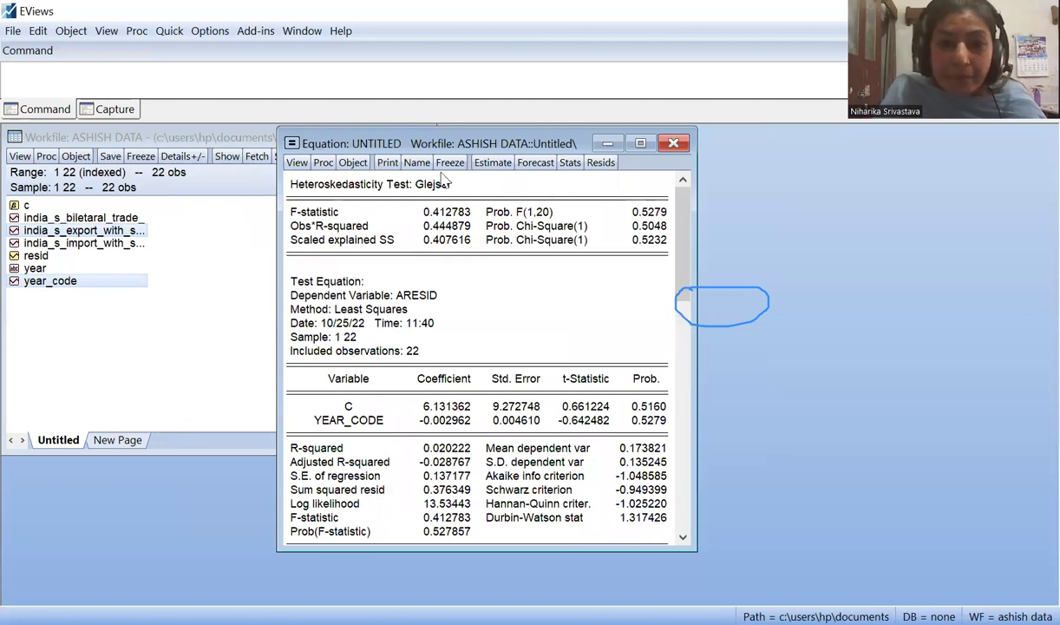
# - View the least squares equation's representations and highlight the substituted coefficients equation
pyautogui.click(297, 164)
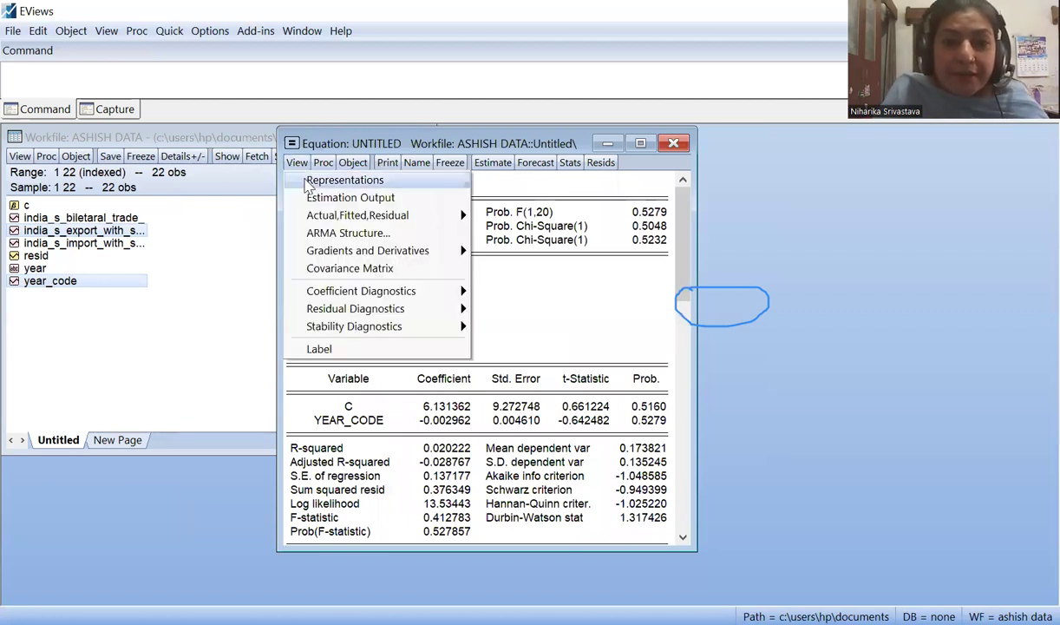
pyautogui.click(345, 180)
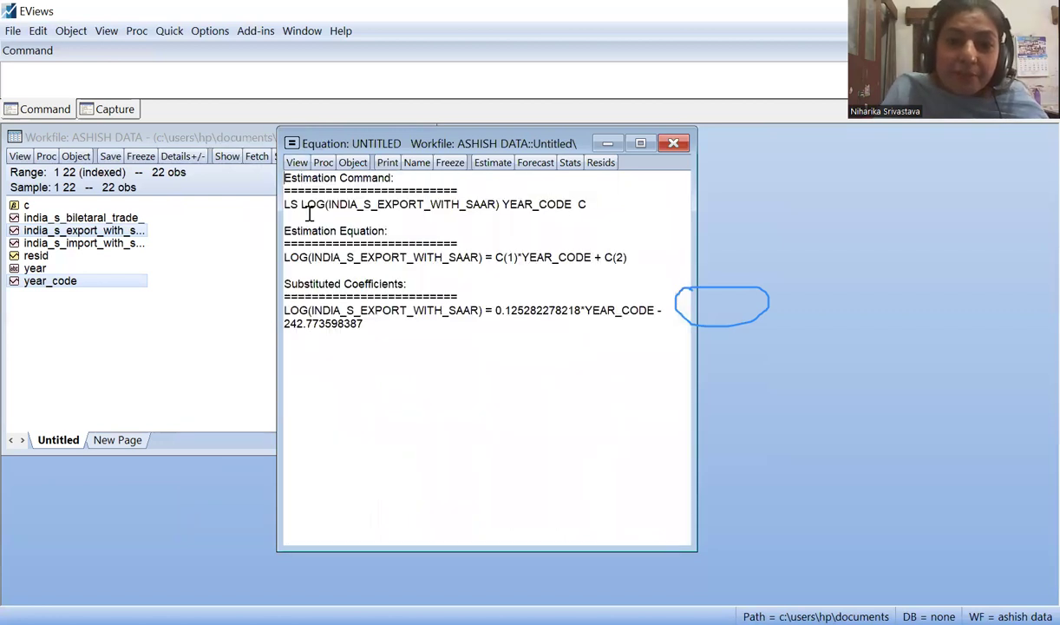
pyautogui.click(293, 310)
pyautogui.moveTo(295, 310); pyautogui.dragTo(377, 327)
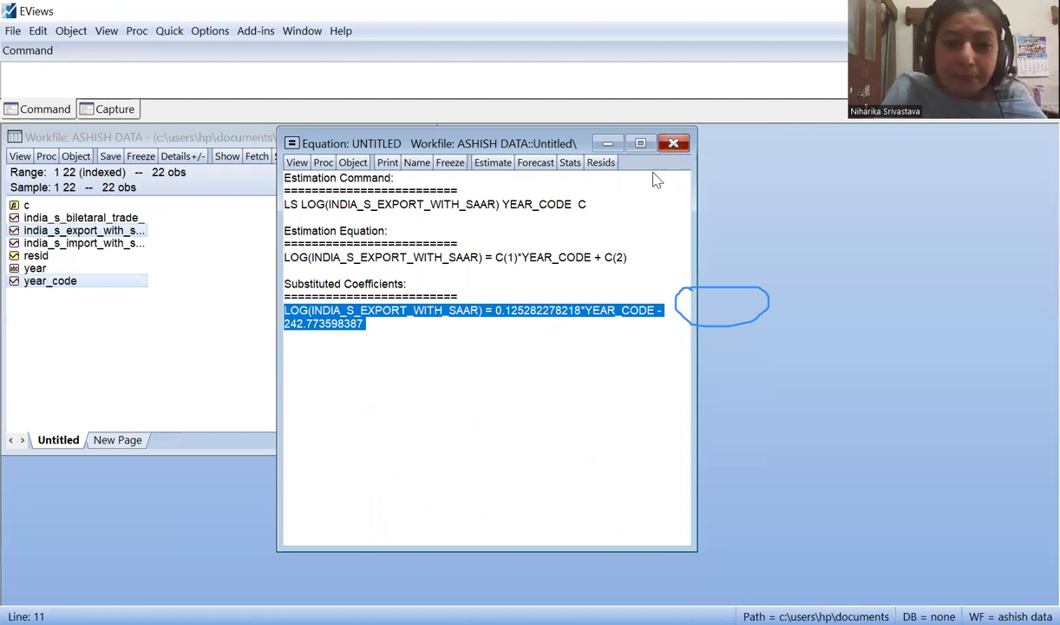
# - Discard the untitled equation and open the India export series with year_code as a new equation, exports as the dependent variable
pyautogui.click(674, 146)
pyautogui.click(491, 357)
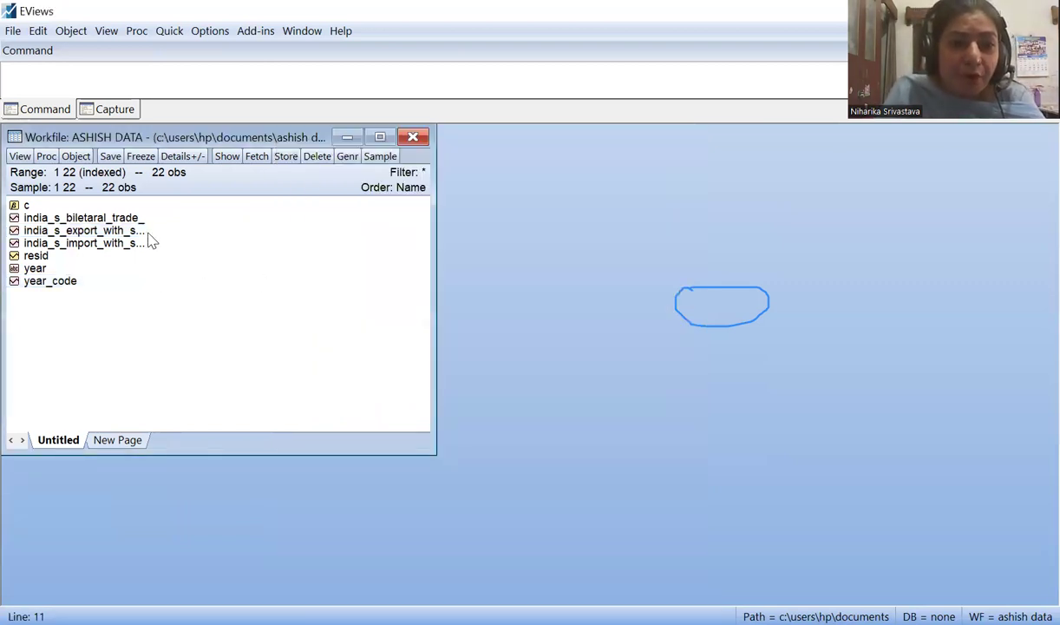
pyautogui.click(136, 233)
pyautogui.keyDown('ctrl'); pyautogui.click(136, 242); pyautogui.keyUp('ctrl')
pyautogui.keyDown('ctrl'); pyautogui.click(73, 283); pyautogui.keyUp('ctrl')
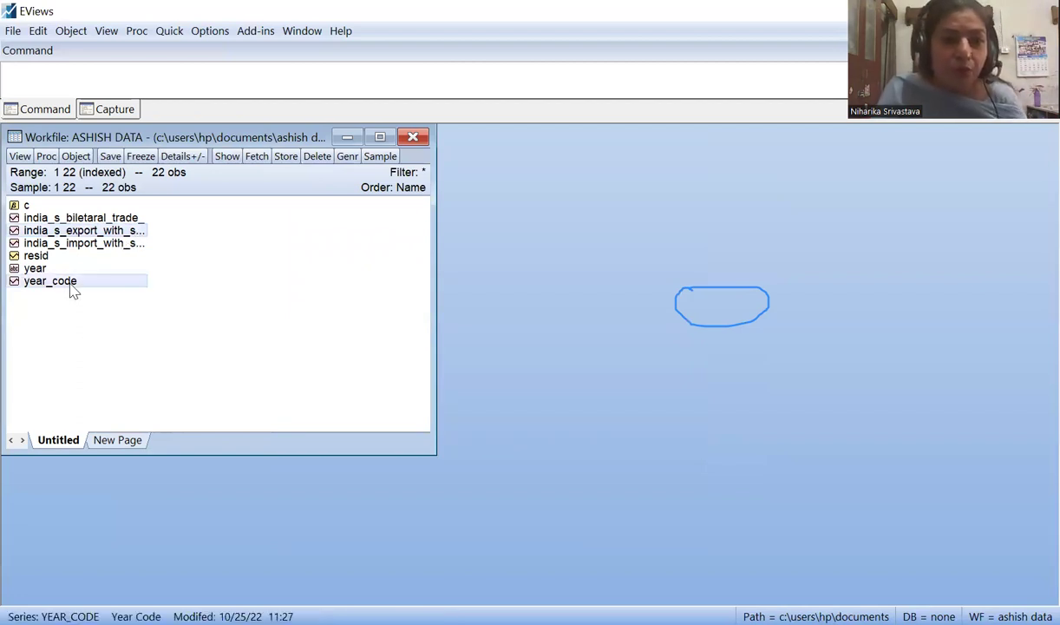
pyautogui.rightClick(73, 284)
pyautogui.moveTo(217, 293)
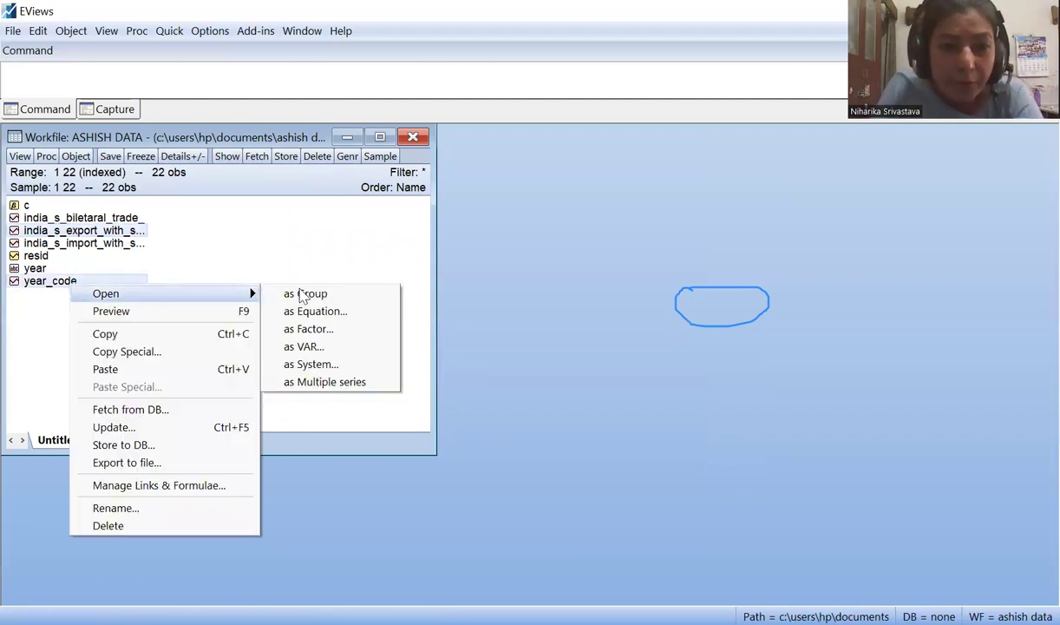
pyautogui.click(339, 311)
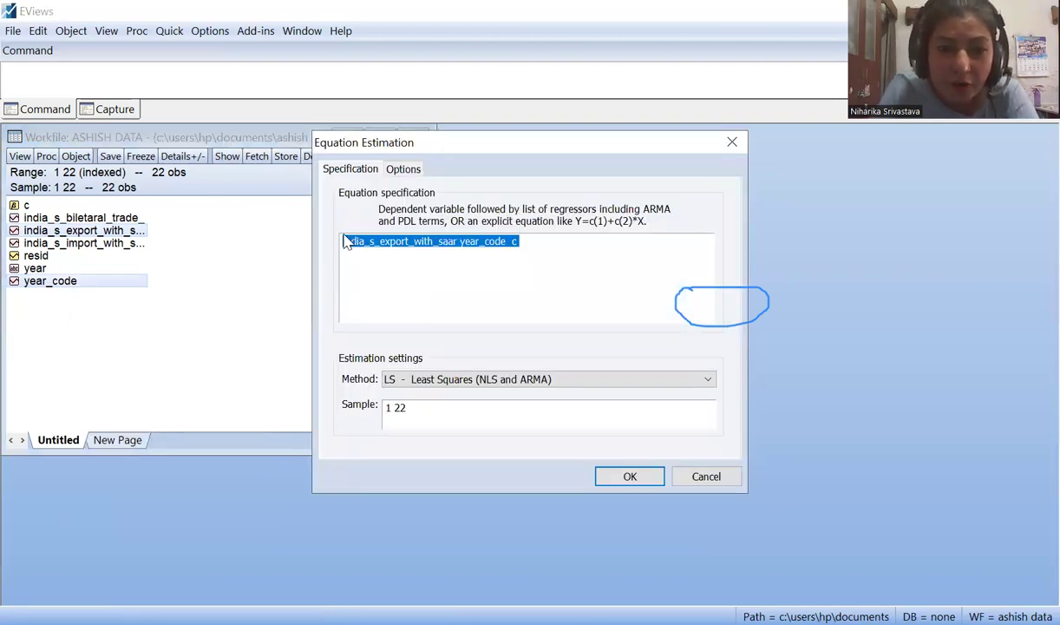
# - Change the new equation's dependent variable to log(india_s_export_with_saar)
pyautogui.click(344, 241)
pyautogui.write('log(')
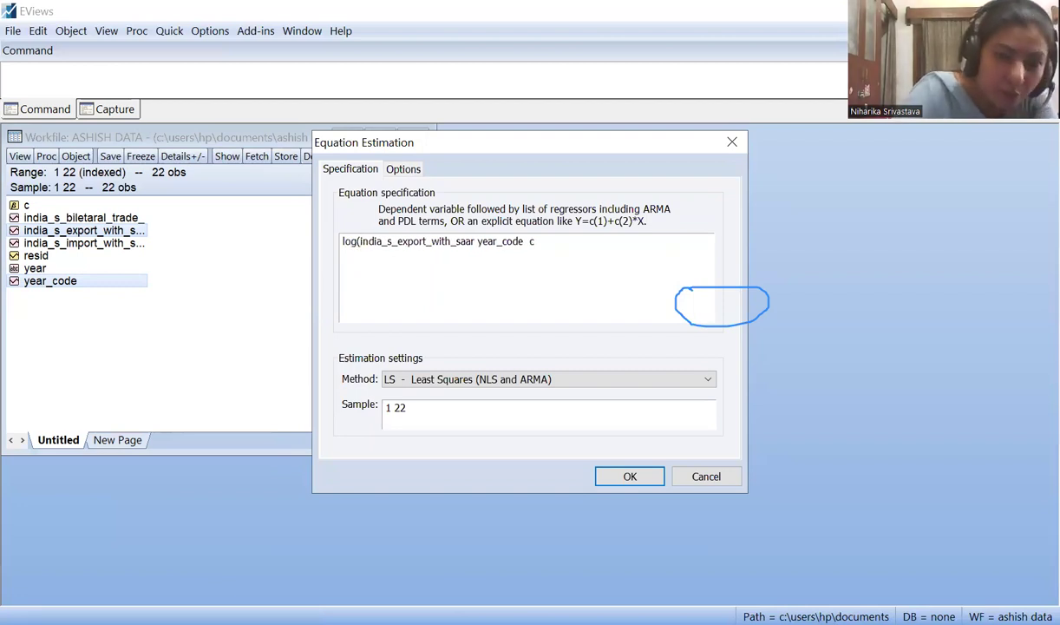
pyautogui.click(475, 242)
pyautogui.write(')')
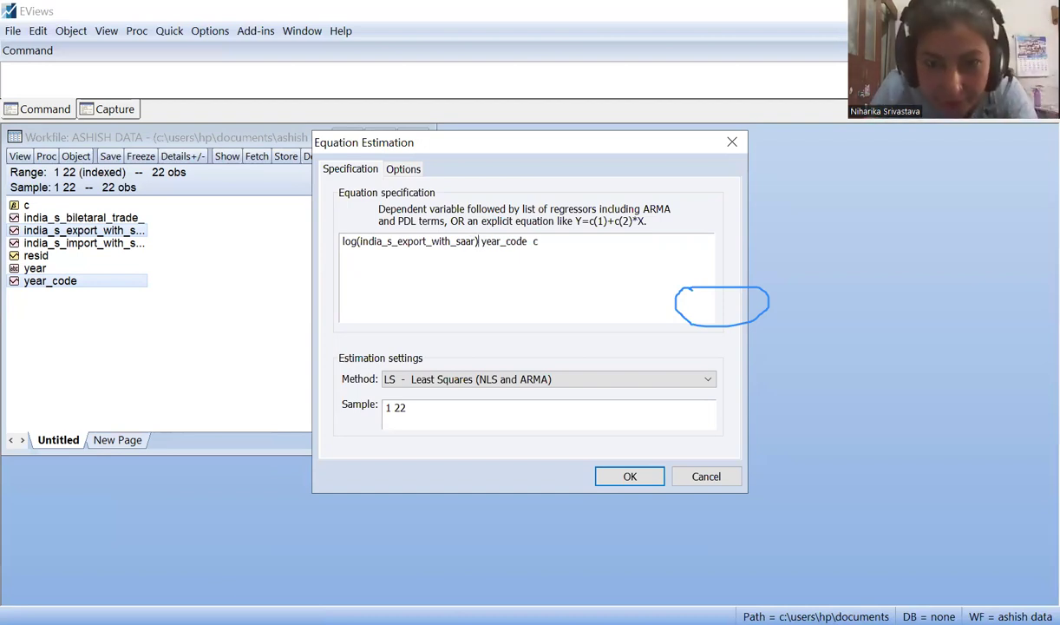
# - Add an AR(1) term after c in the specification, estimate the equation, and place its window beside the workfile list
pyautogui.click(557, 242)
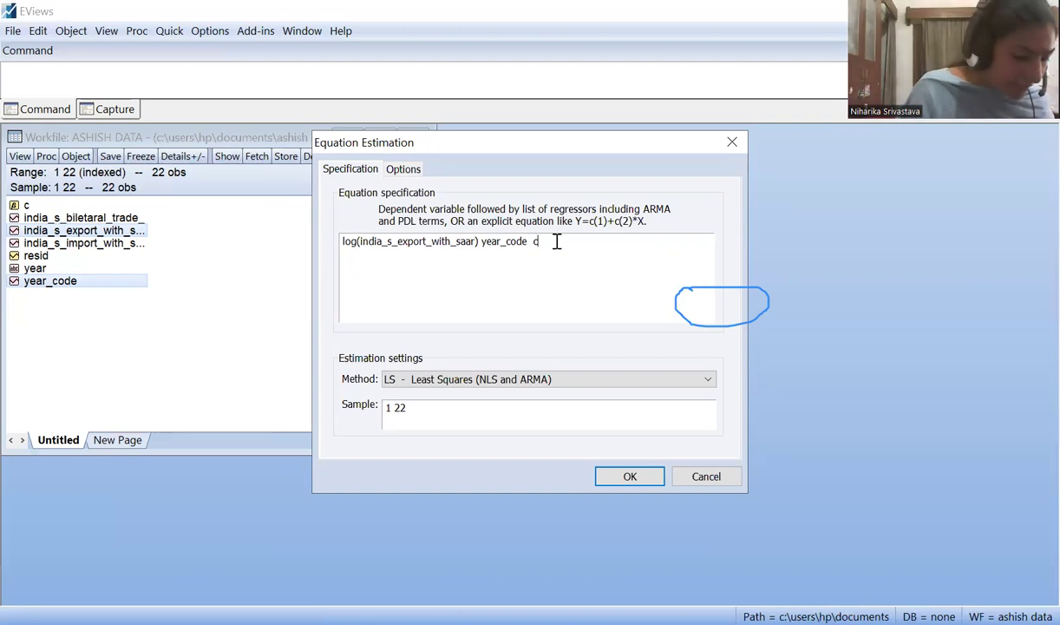
pyautogui.write('AR')
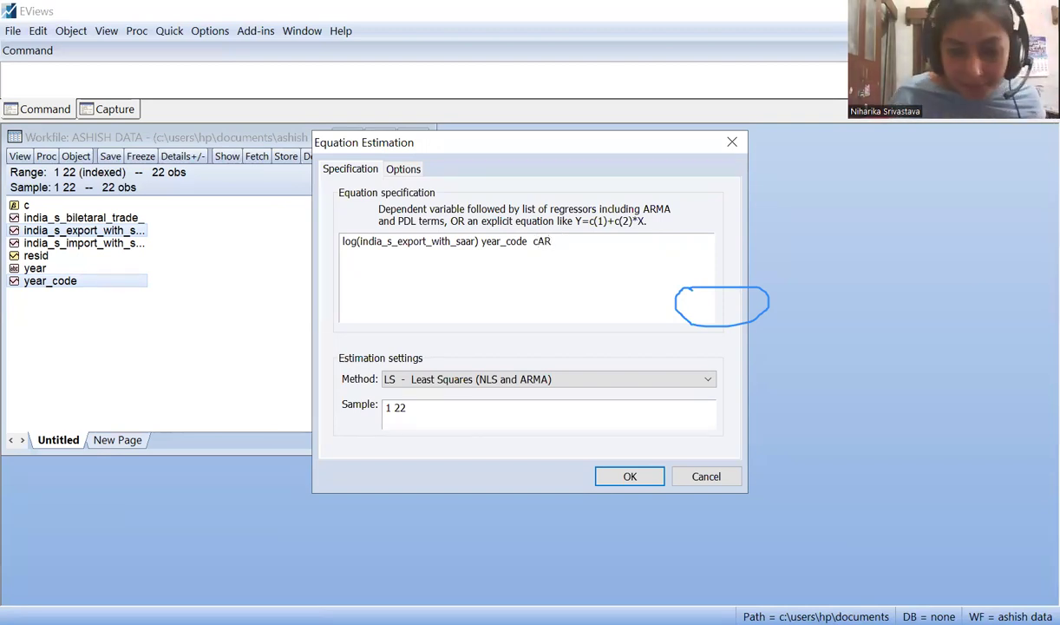
pyautogui.press('BackSpace')
pyautogui.press('BackSpace')
pyautogui.write('A')
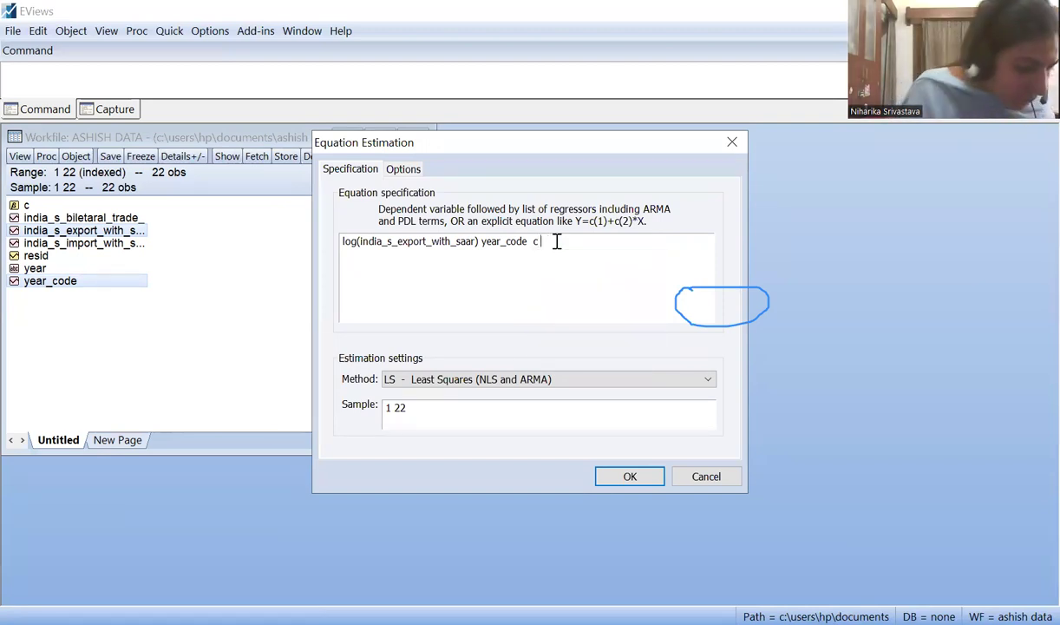
pyautogui.write('R(1)')
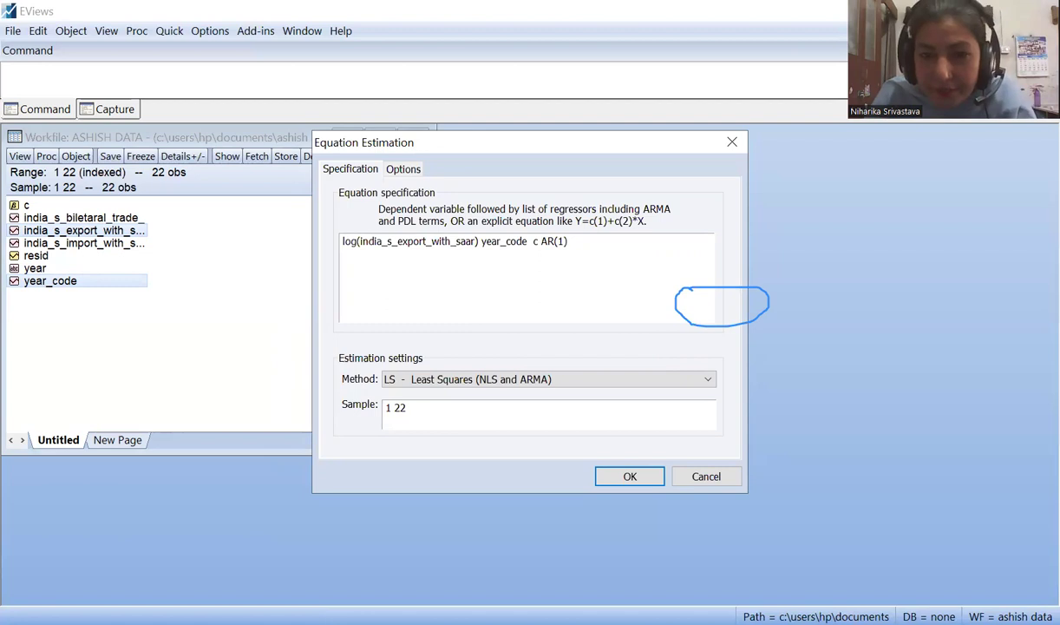
pyautogui.click(630, 477)
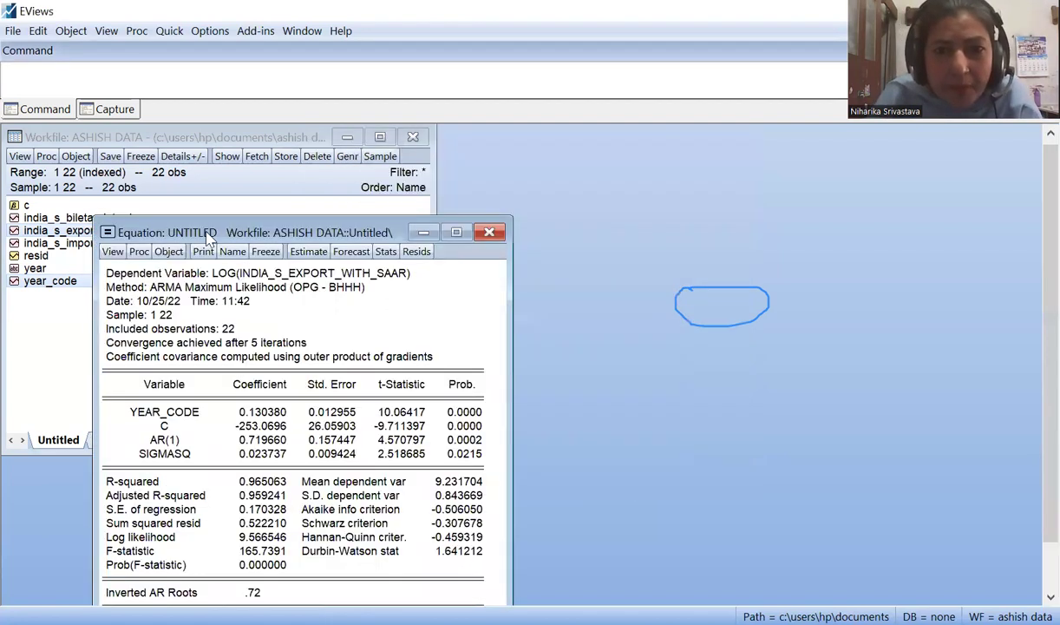
pyautogui.moveTo(208, 238); pyautogui.dragTo(356, 146)
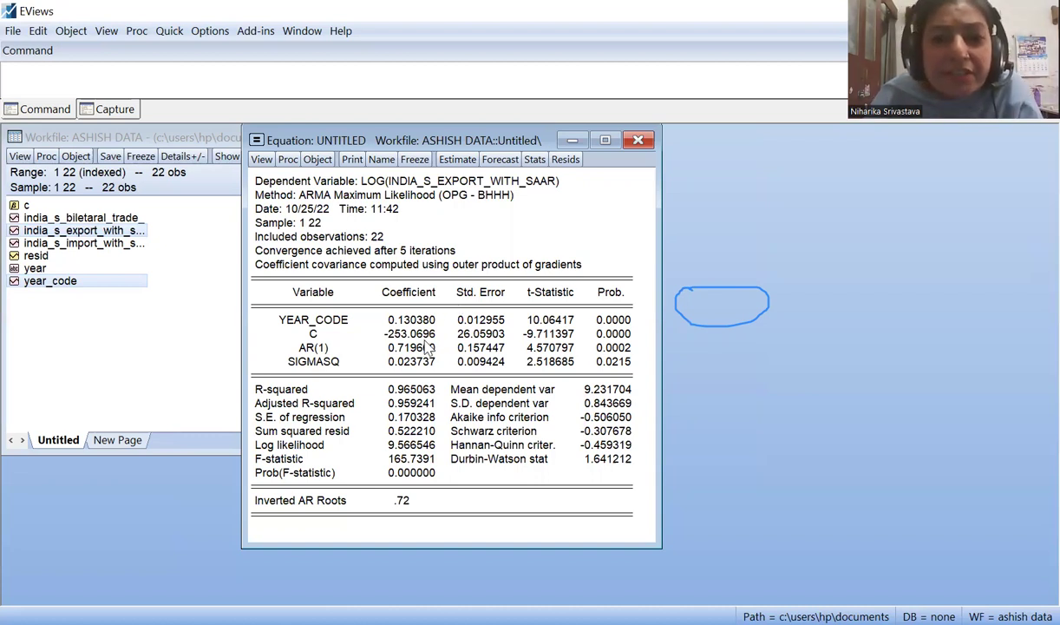
# - Display the residual correlogram with Q-statistics for the AR(1) equation using 12 lags and examine the probabilities
pyautogui.click(262, 160)
pyautogui.moveTo(285, 311)
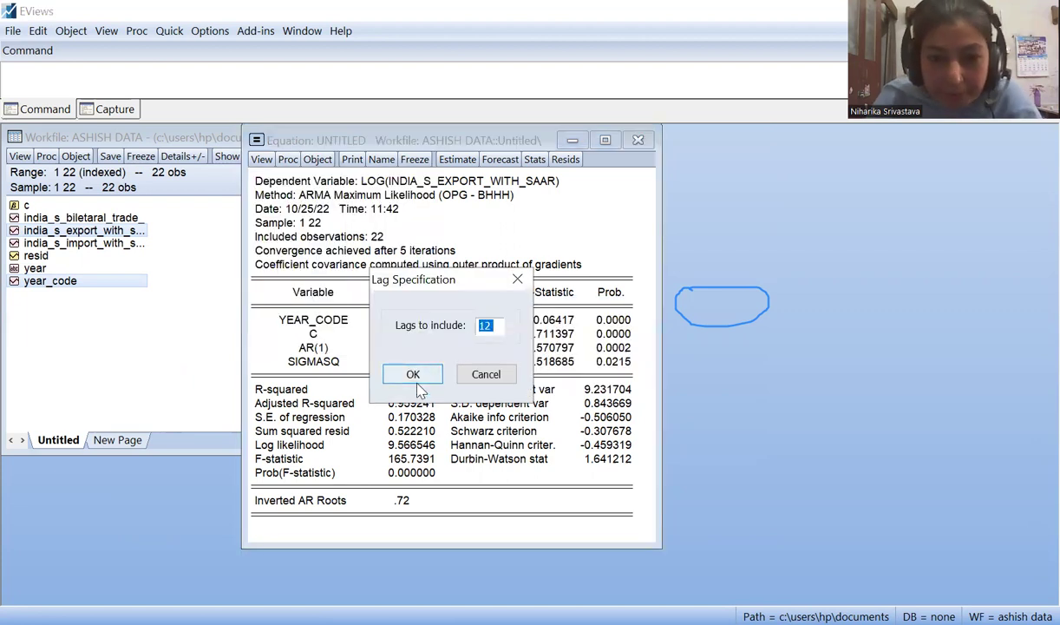
pyautogui.click(413, 374)
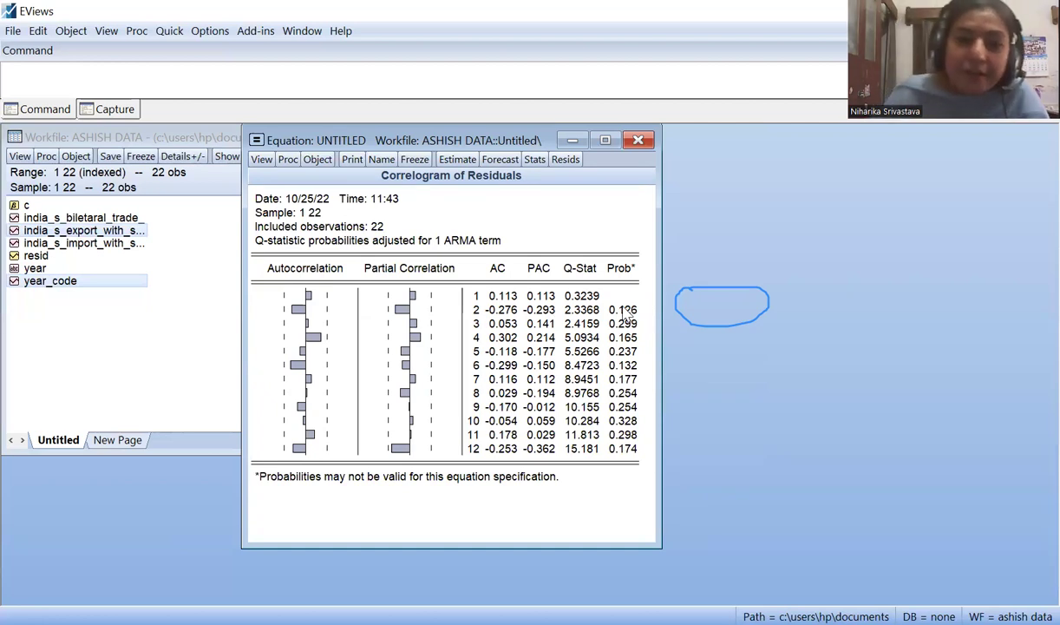
# - View the AR(1) equation's representations, highlight the substituted coefficients equation, and switch to another window
pyautogui.click(260, 161)
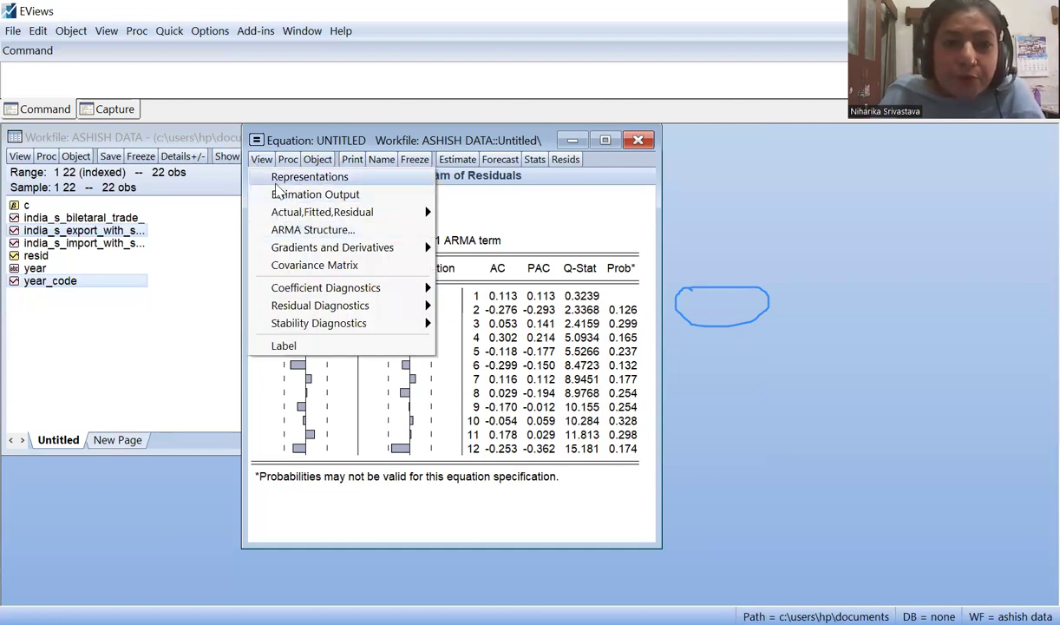
pyautogui.click(270, 180)
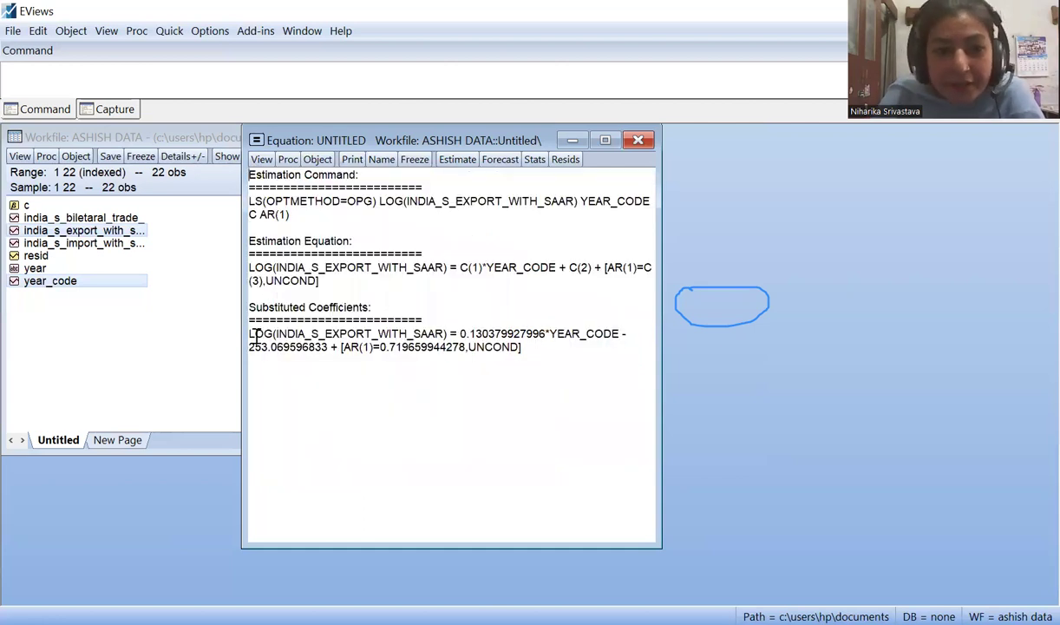
pyautogui.moveTo(250, 333); pyautogui.dragTo(569, 350)
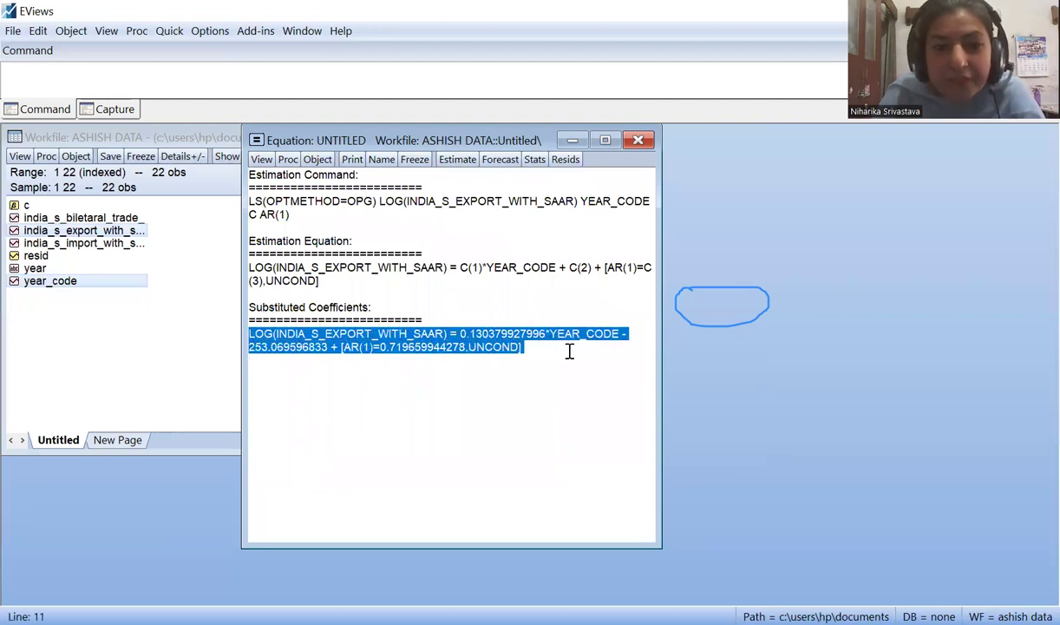
pyautogui.click(362, 399)
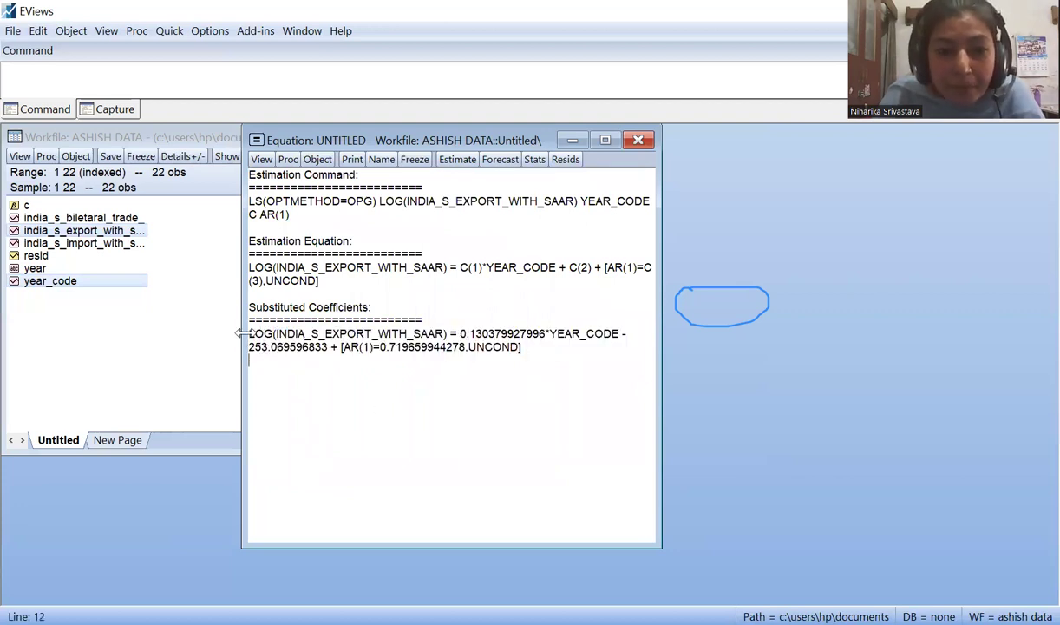
pyautogui.moveTo(251, 333); pyautogui.dragTo(548, 362)
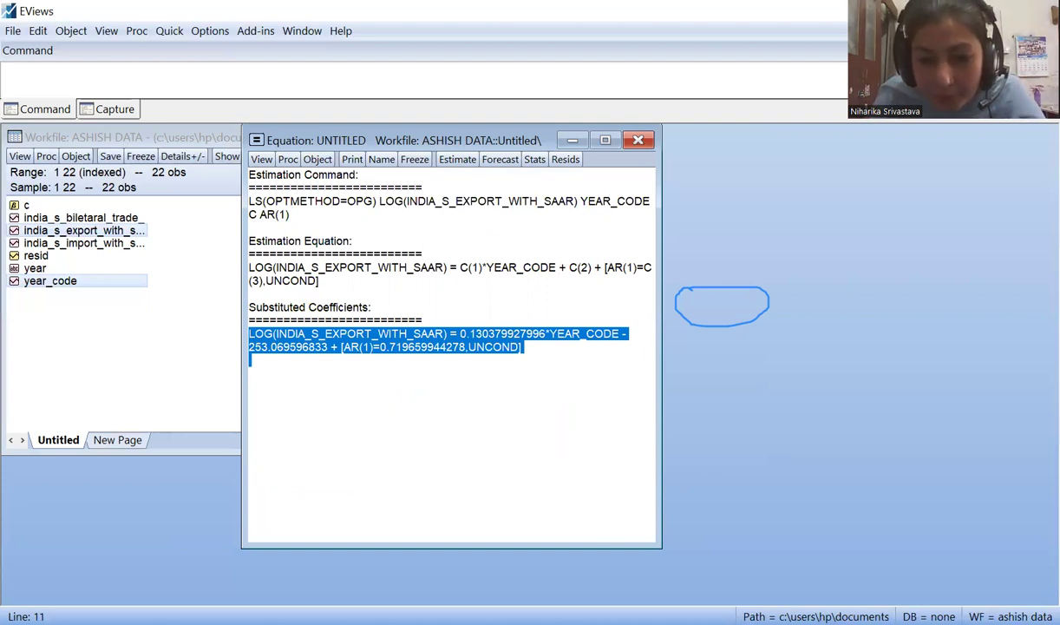
pyautogui.hotkey('alt', 'Tab')
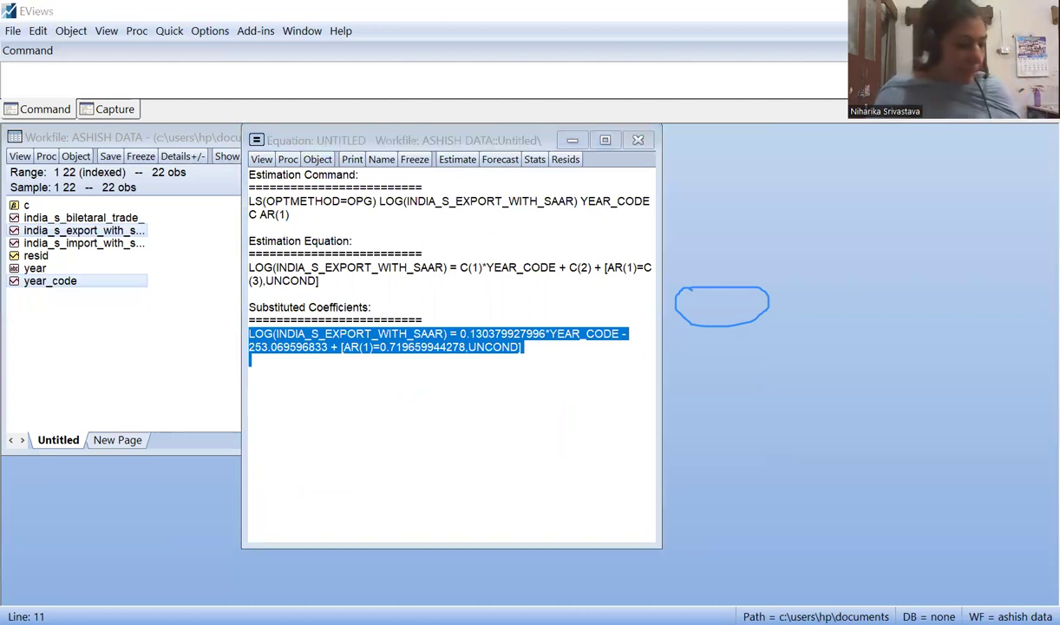